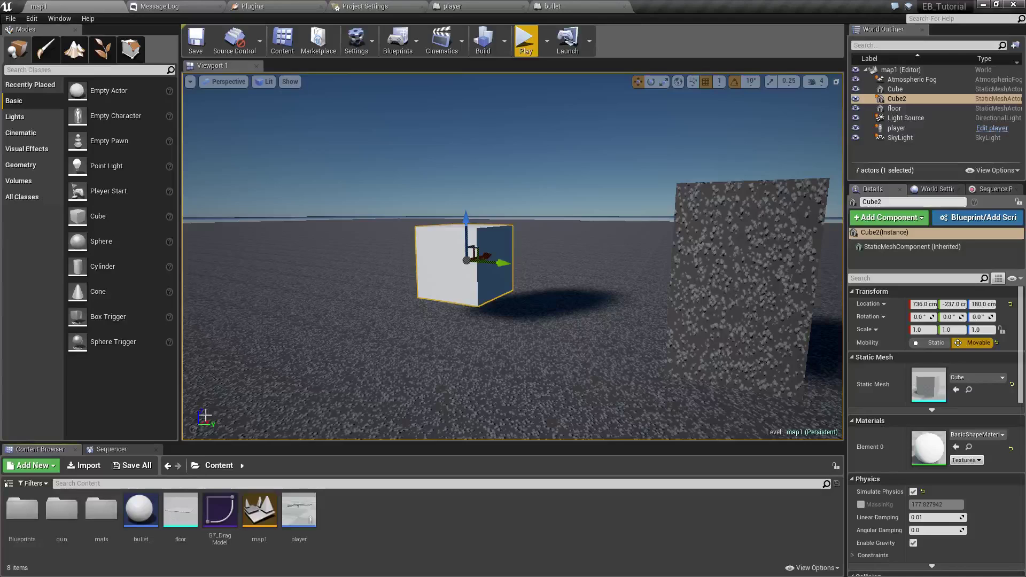
# Step: Open the bullet blueprint from the project content and switch it to the full Blueprint Editor
pyautogui.doubleClick(141, 507)
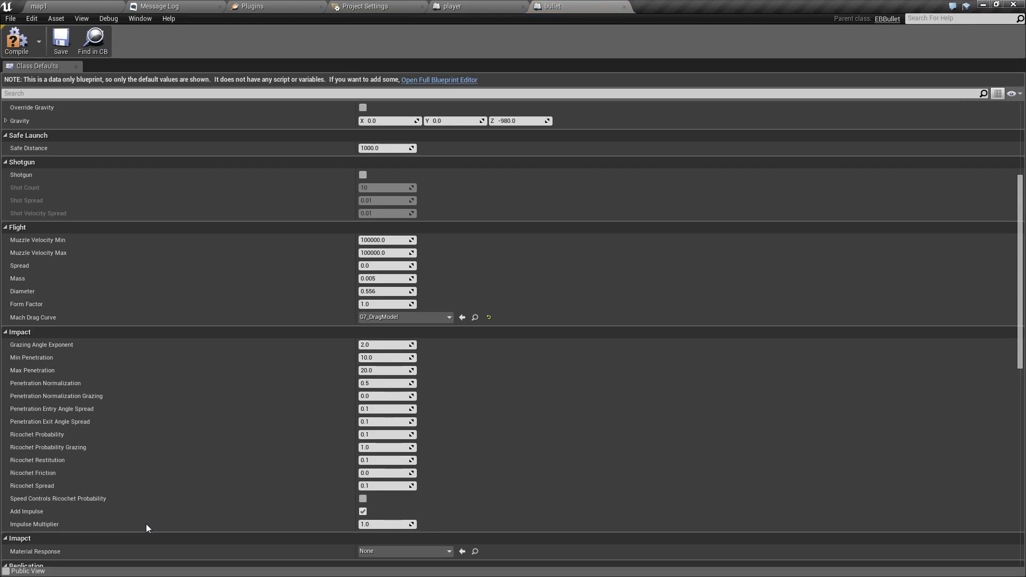
pyautogui.click(419, 80)
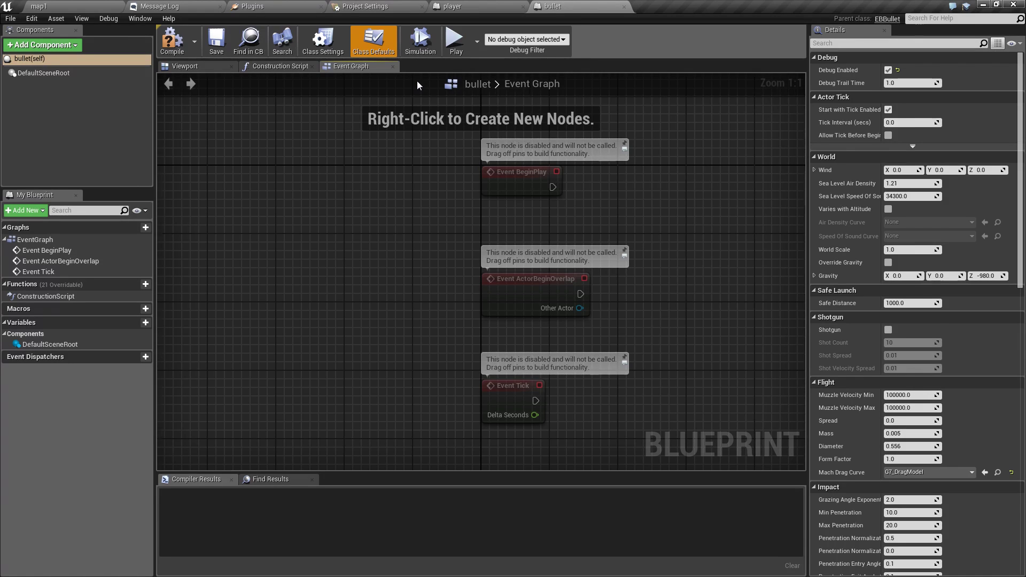
pyautogui.scroll(-5, 809, 215)
pyautogui.scroll(-5, 814, 278)
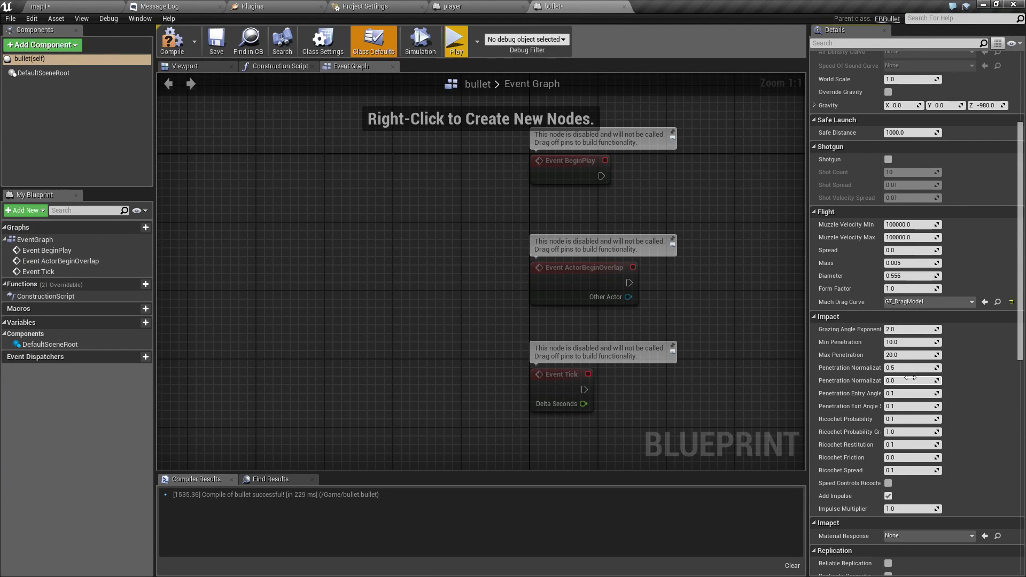
# Step: Set the bullet's Penetration Normalization, Penetration Entry Angle Spread and Penetration Exit Angle Spread to 0
pyautogui.click(896, 368)
pyautogui.write('0')
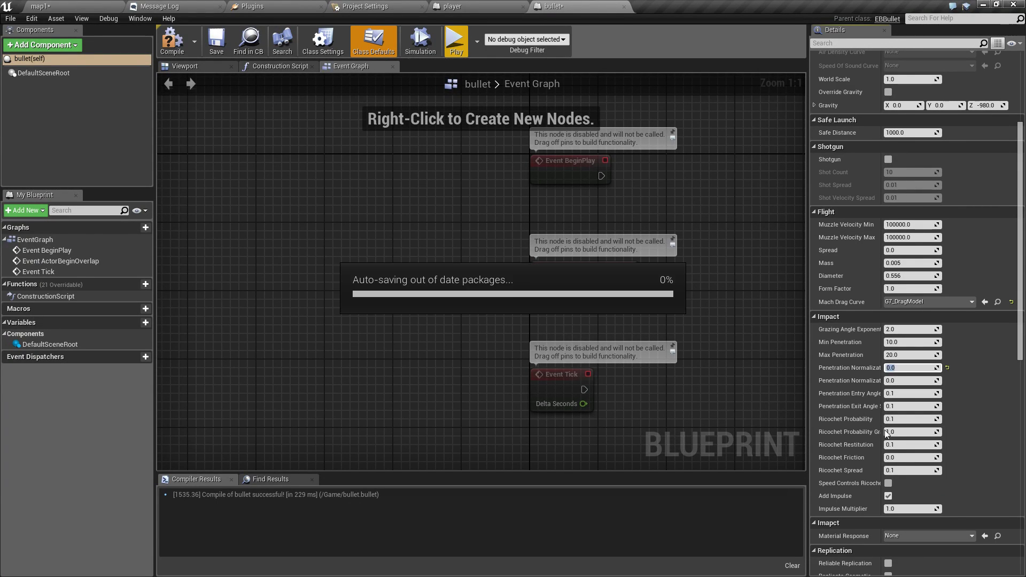
pyautogui.press('Return')
pyautogui.click(894, 393)
pyautogui.write('0')
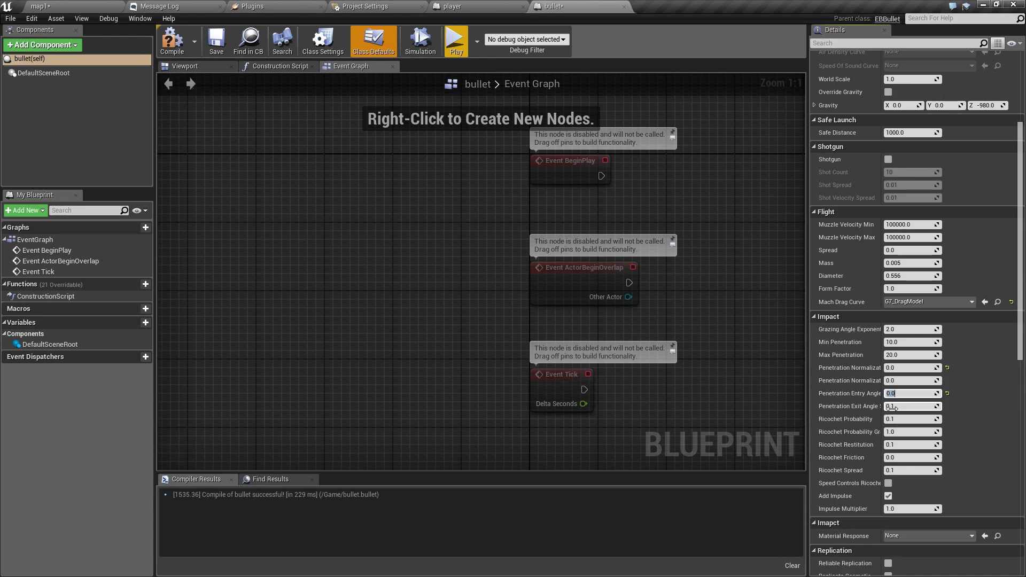
pyautogui.click(893, 407)
pyautogui.write('0')
pyautogui.press('Return')
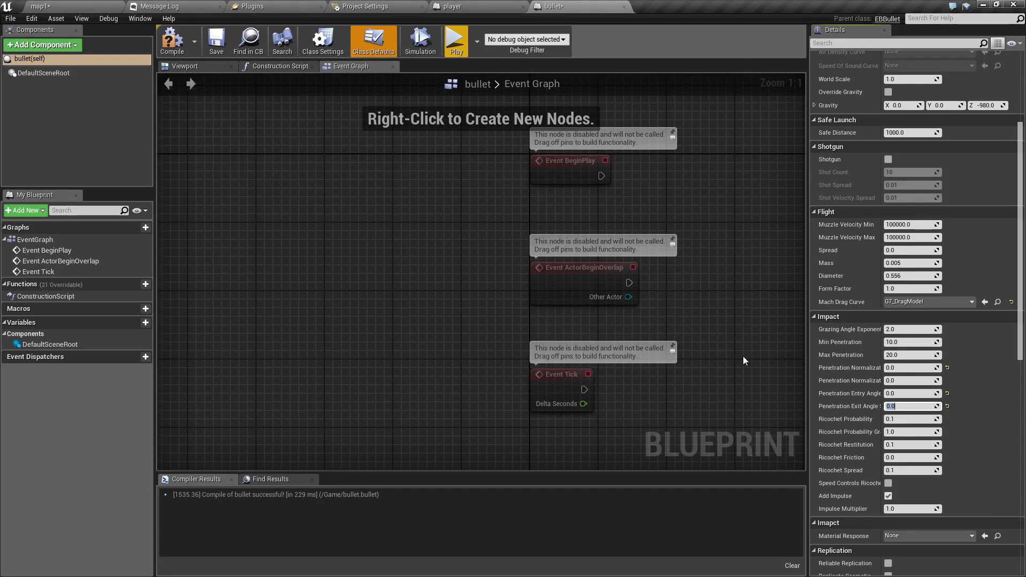
# Step: Run the game preview and fire at the stone wall from several angles to examine the bullet's penetration paths, ending the preview when done
pyautogui.click(455, 42)
pyautogui.press('w')
pyautogui.press('d')
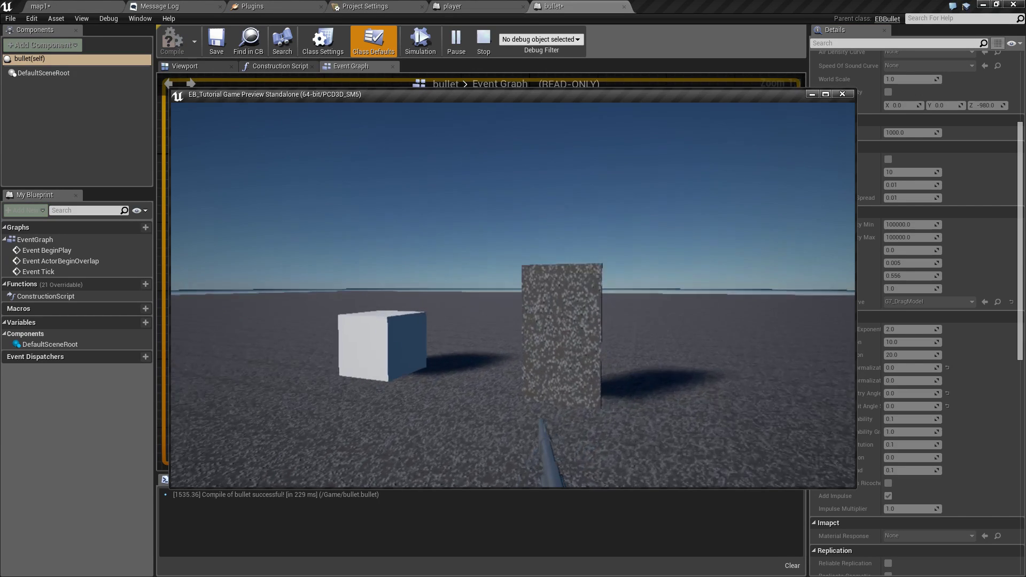
pyautogui.click(513, 294)
pyautogui.press('d')
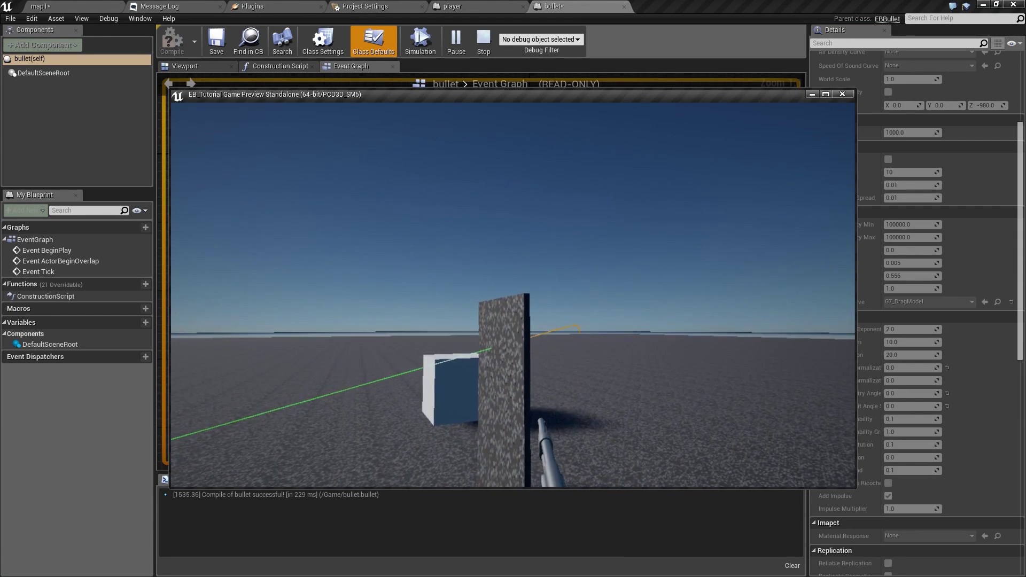
pyautogui.click(513, 295)
pyautogui.press('d')
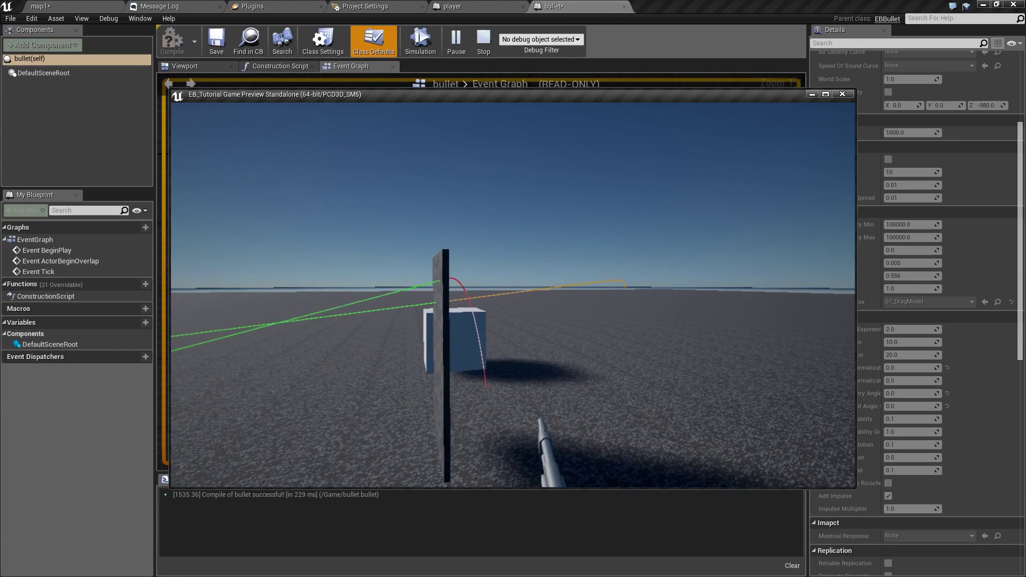
pyautogui.press('a')
pyautogui.click(513, 295)
pyautogui.click(513, 295)
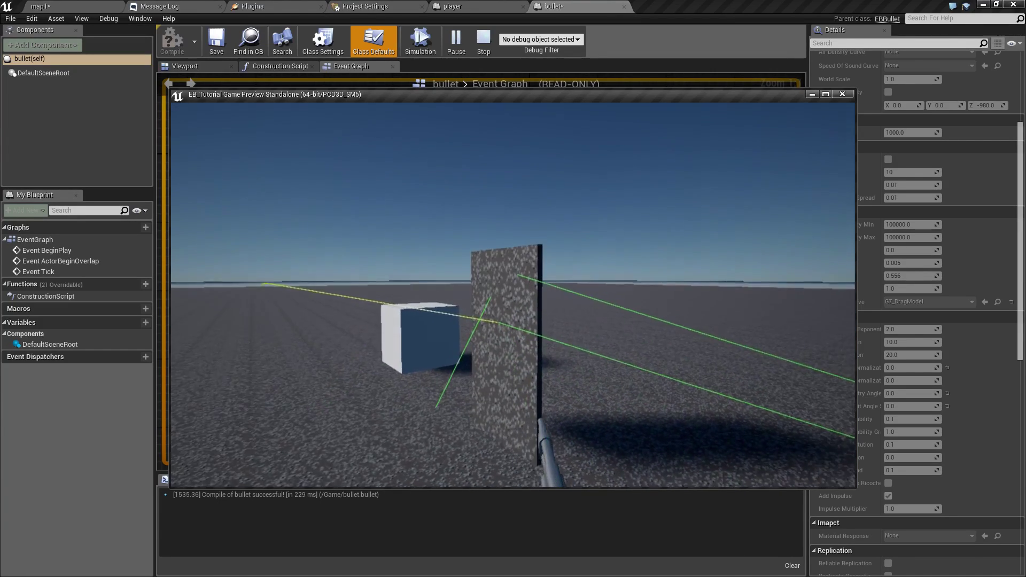
pyautogui.press('d')
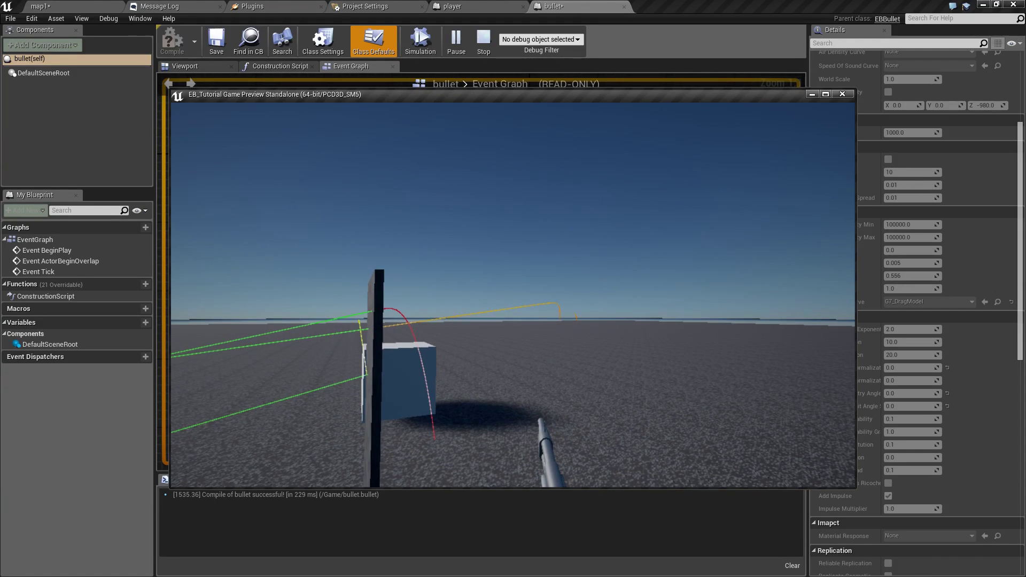
pyautogui.press('Escape')
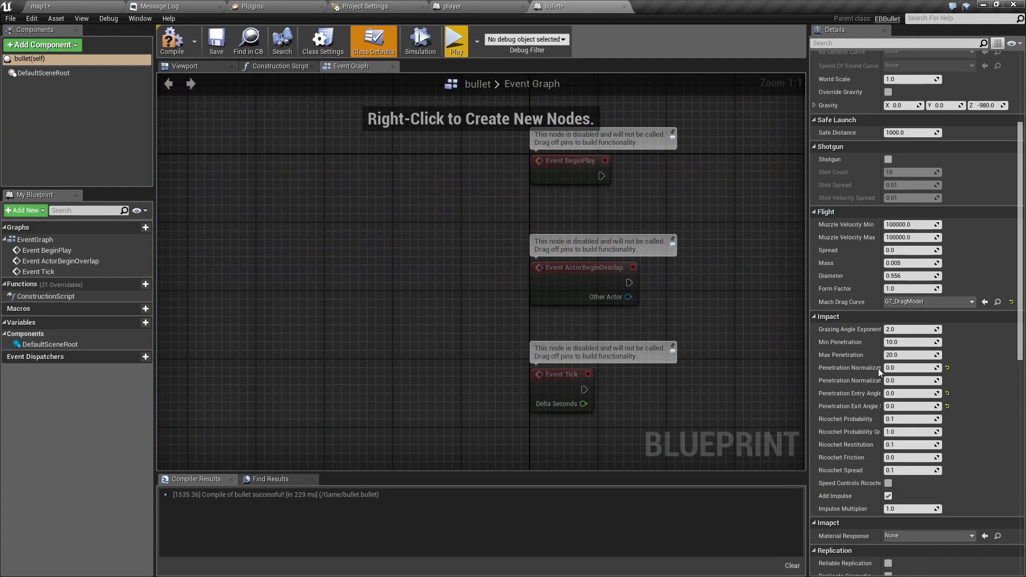
# Step: Set the bullet's Penetration Normalization to 1
pyautogui.click(897, 369)
pyautogui.write('1')
pyautogui.press('Return')
# Step: Play-test the changed Penetration Normalization by shooting through the stone wall at oblique angles, and close the preview
pyautogui.click(462, 42)
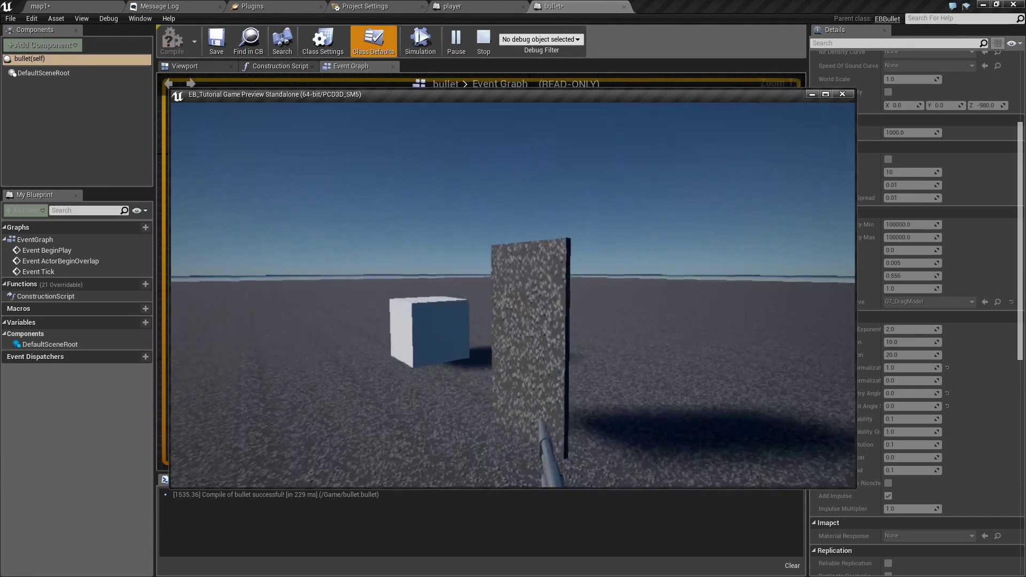
pyautogui.click(512, 295)
pyautogui.press('d')
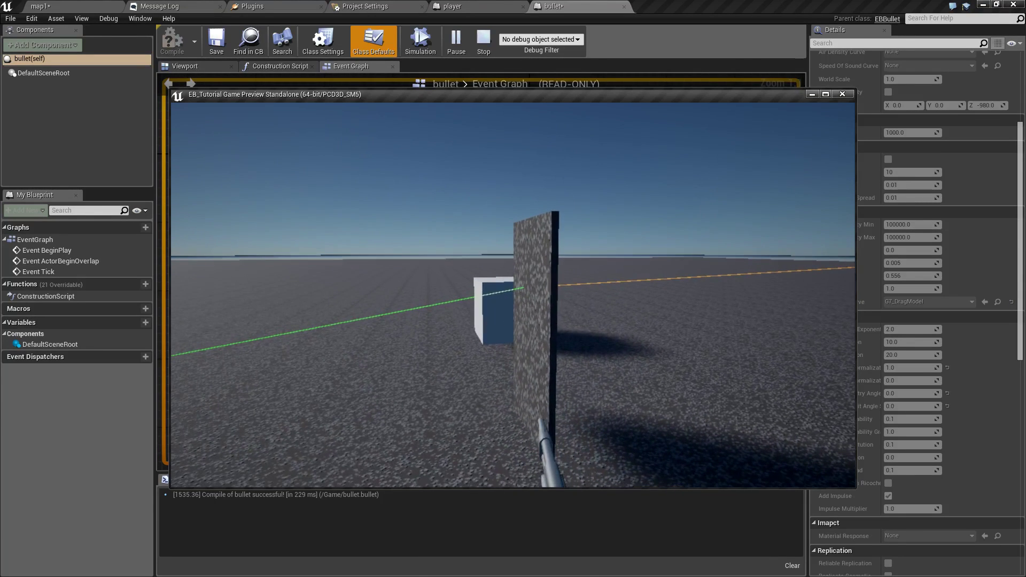
pyautogui.click(513, 295)
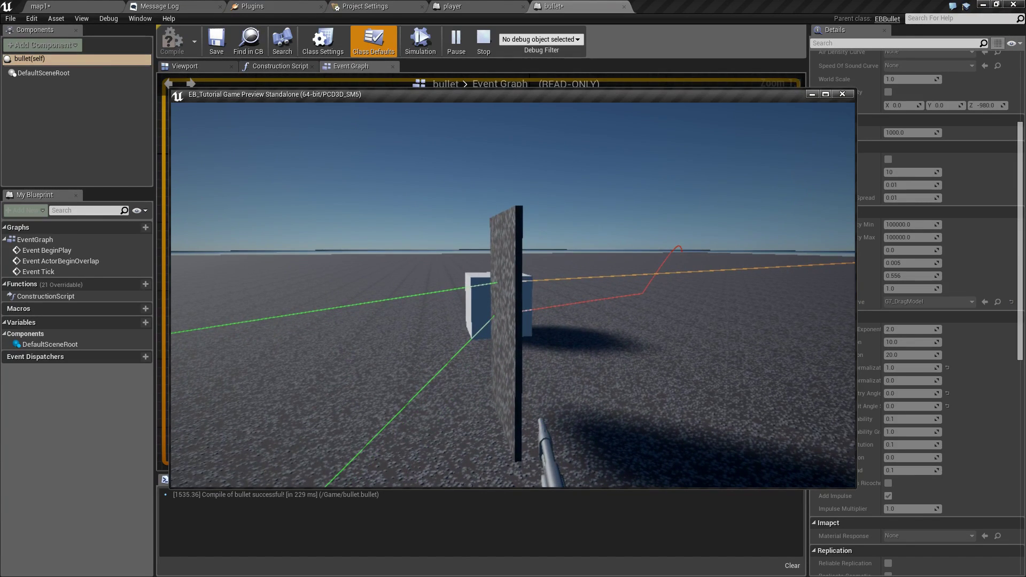
pyautogui.click(513, 295)
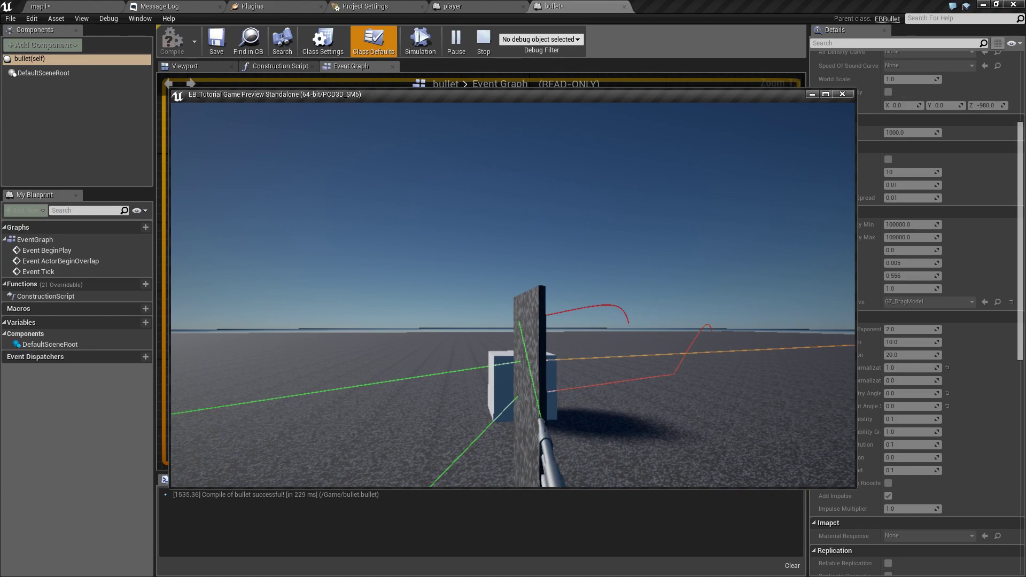
pyautogui.press('Escape')
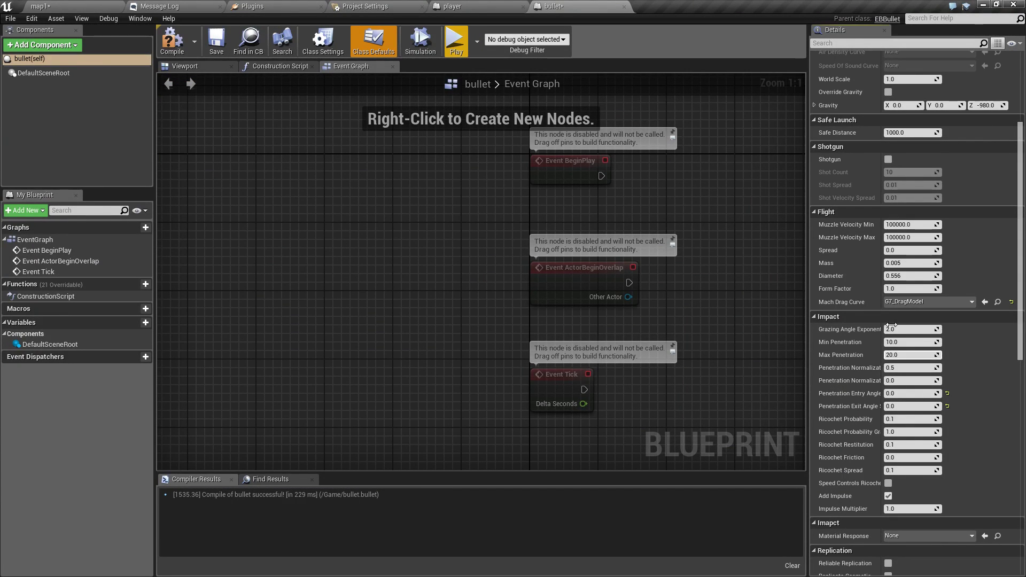
# Step: Widen the property name column and reset Penetration Entry Angle Spread and Penetration Exit Angle Spread to their defaults
pyautogui.moveTo(880, 345); pyautogui.dragTo(926, 345)
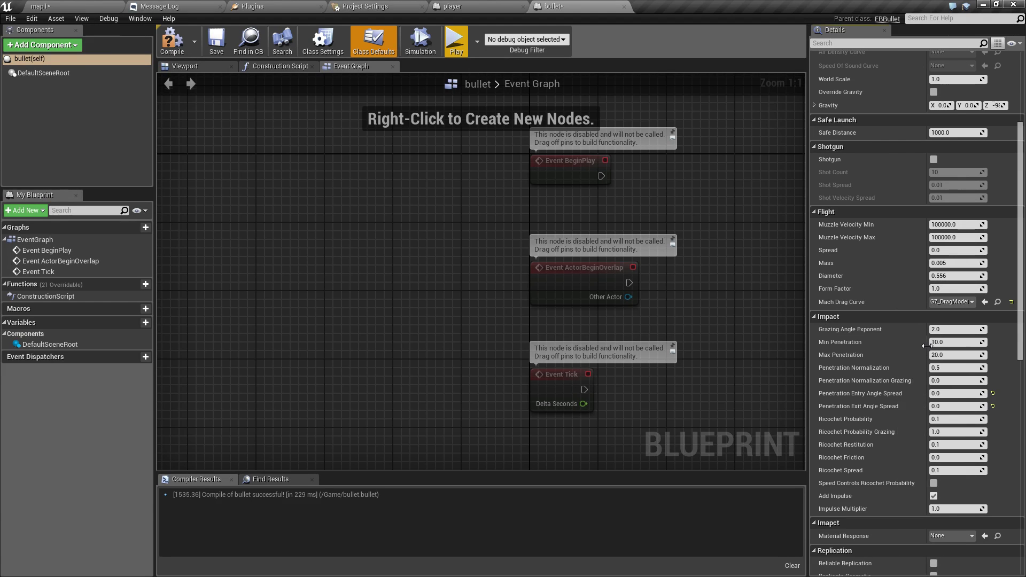
pyautogui.scroll(-2, 950, 382)
pyautogui.click(950, 372)
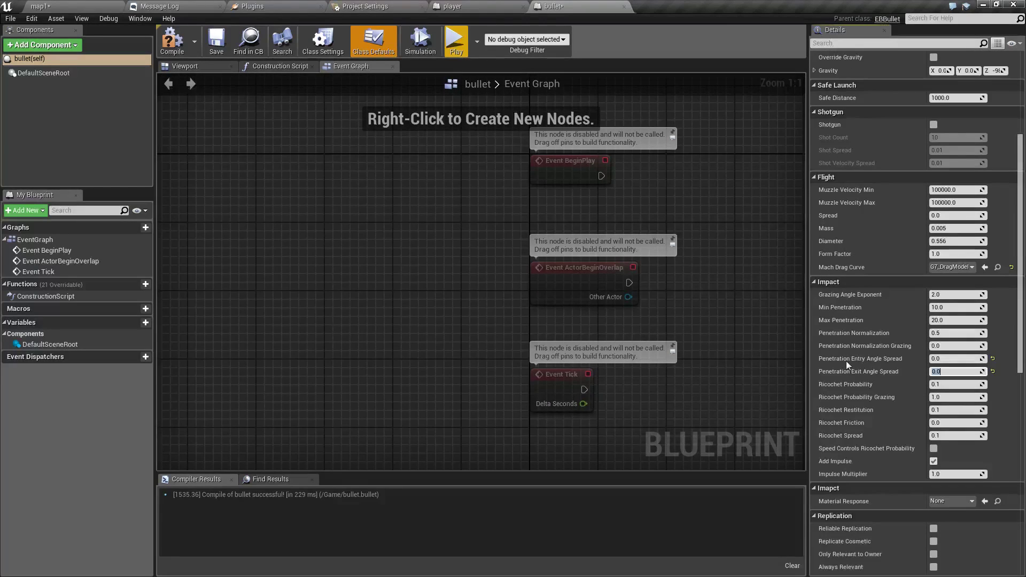
pyautogui.click(992, 358)
pyautogui.click(992, 372)
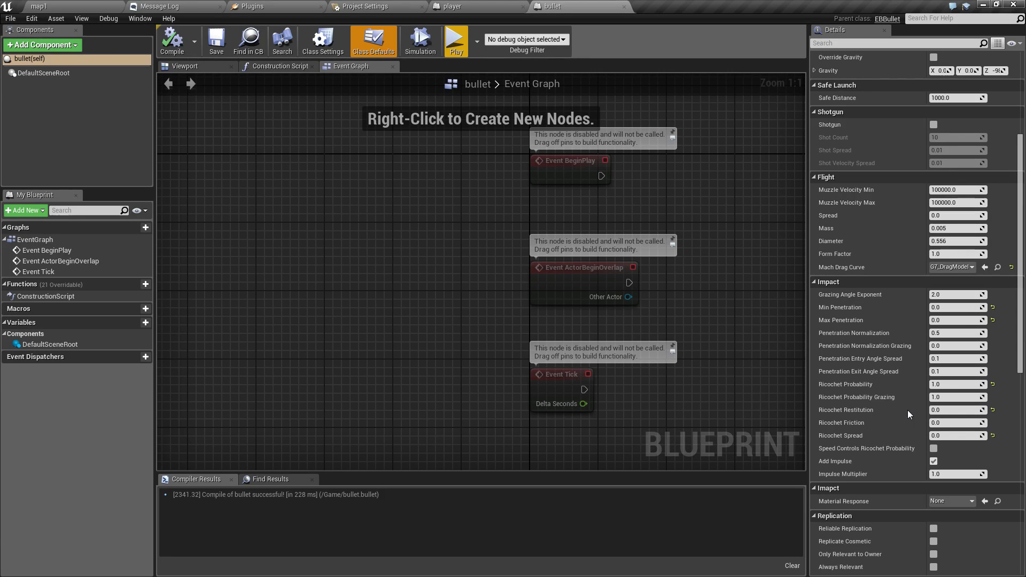
# Step: Run the preview and shoot the stone wall from different positions to examine how bullets ricochet with zero restitution and spread
pyautogui.click(456, 43)
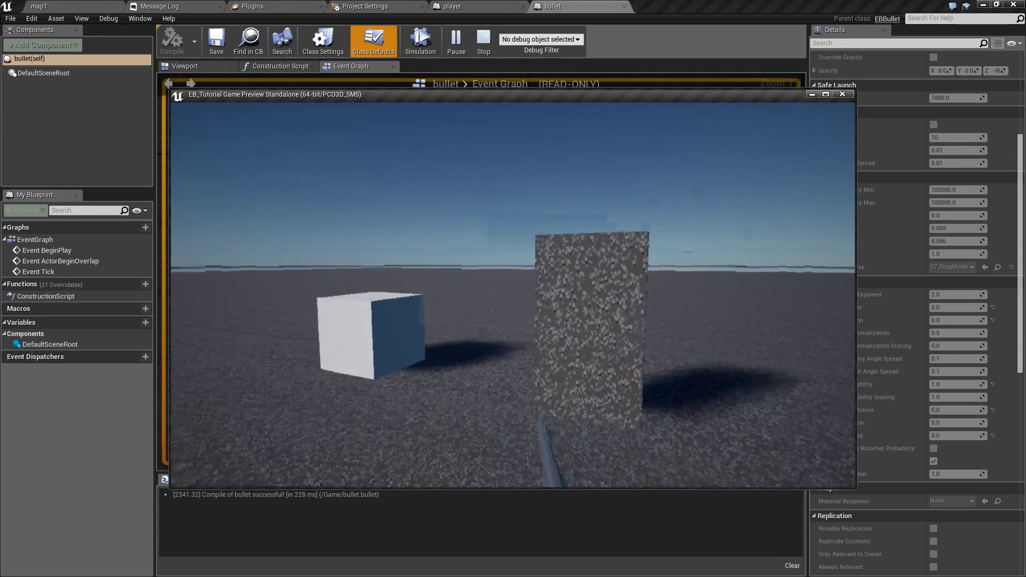
pyautogui.click(512, 295)
pyautogui.press('d')
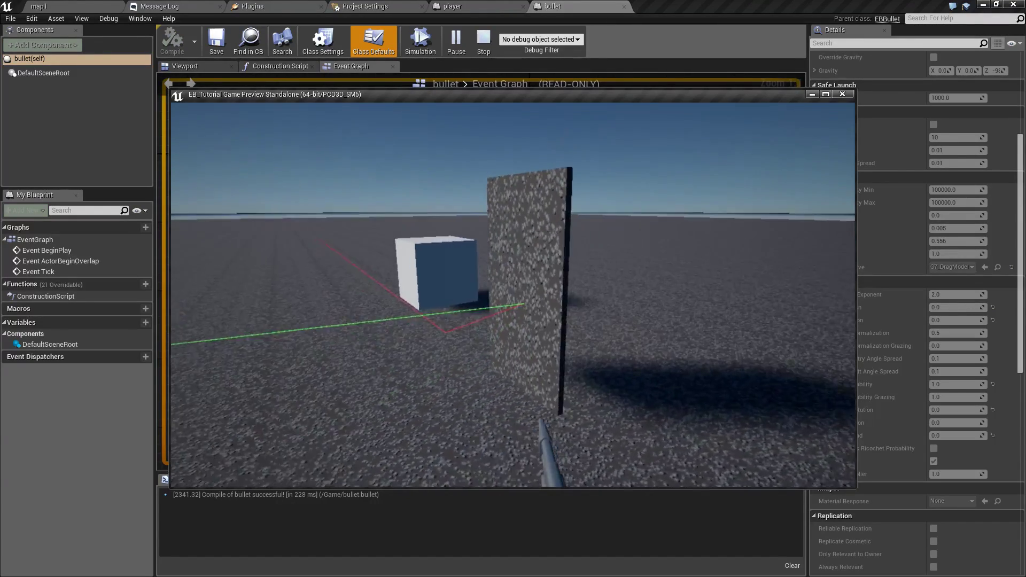
pyautogui.press('w')
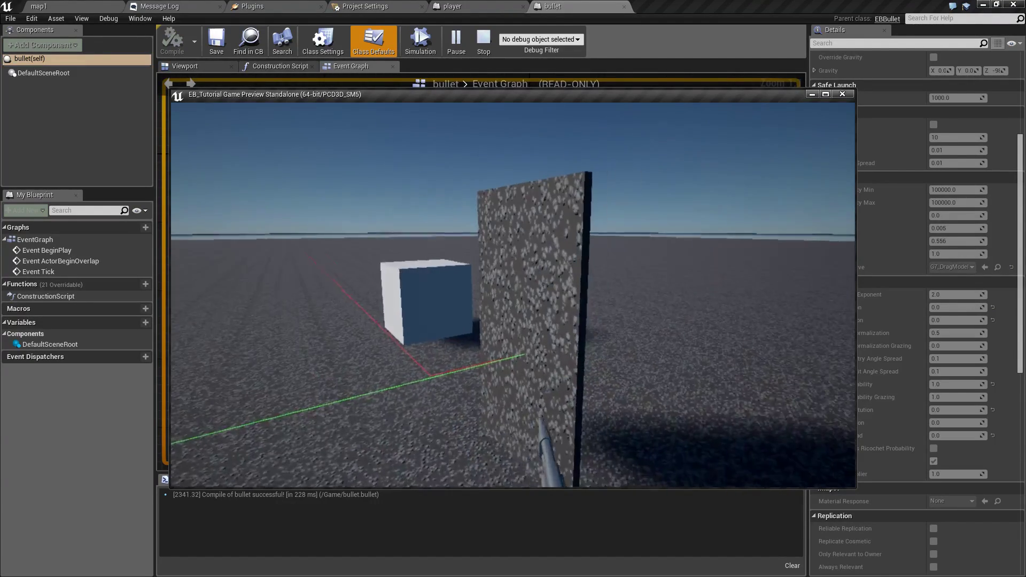
pyautogui.click(513, 295)
pyautogui.press('a')
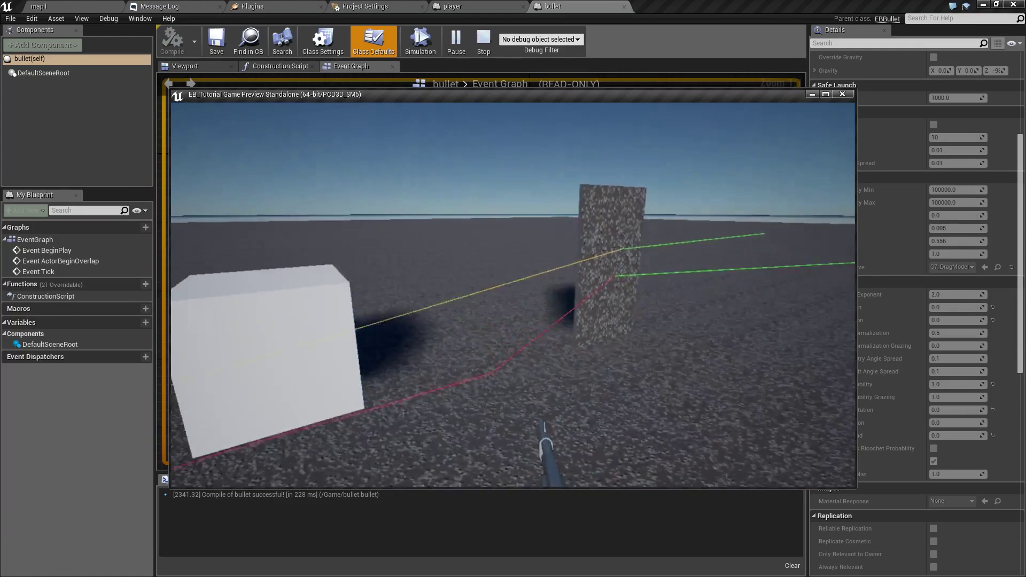
pyautogui.press('a')
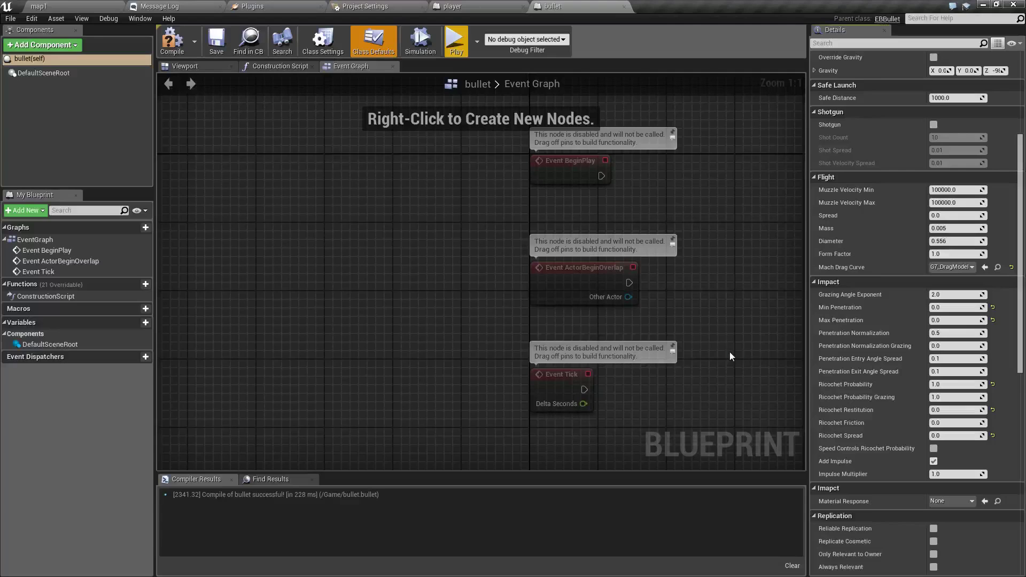
# Step: Set the bullet's Ricochet Friction to 1 and compile the blueprint
pyautogui.click(942, 422)
pyautogui.write('1')
pyautogui.press('Return')
pyautogui.click(172, 41)
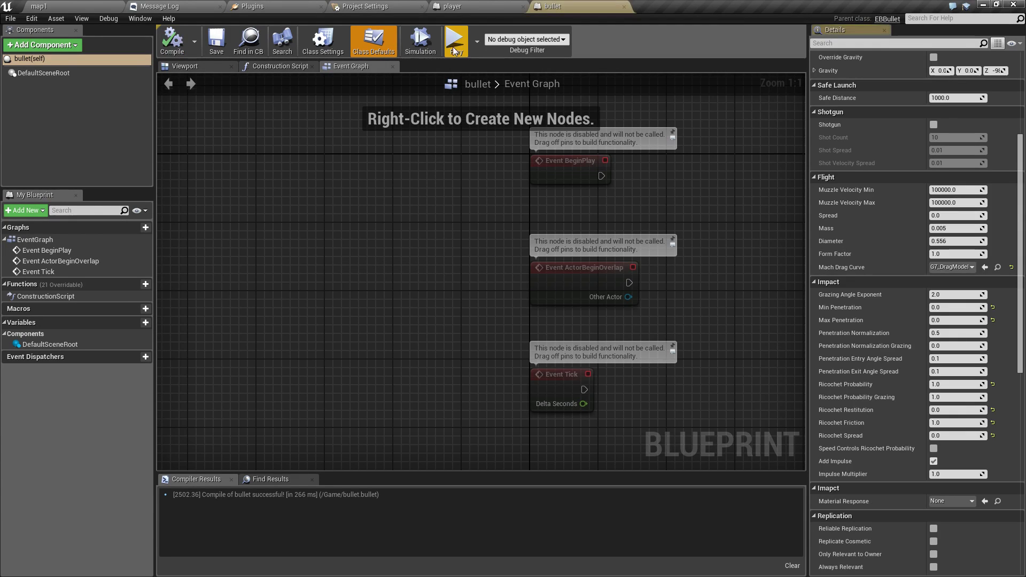
# Step: Play-test the new Ricochet Friction by firing several shots at the stone wall from different positions
pyautogui.click(455, 41)
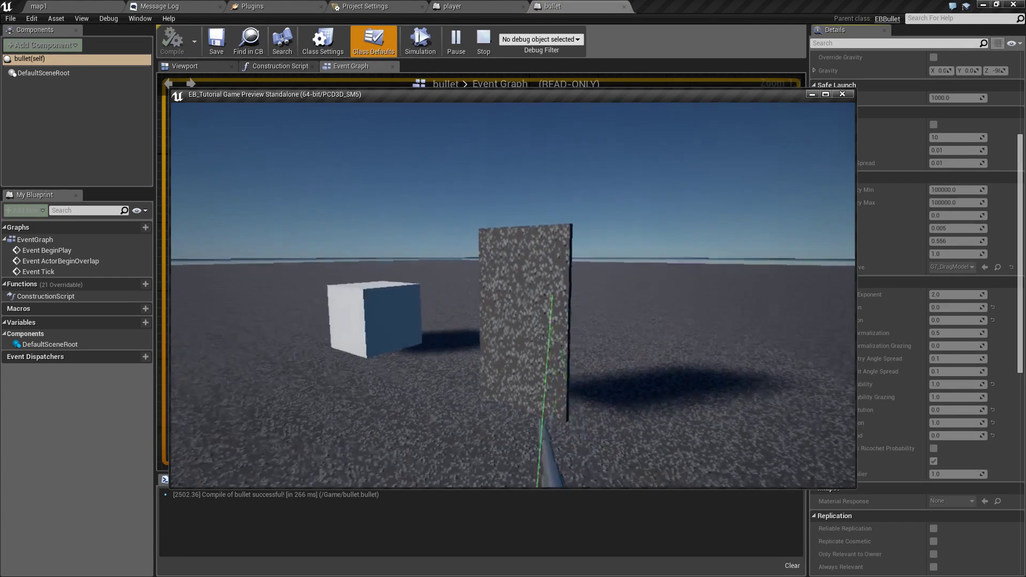
pyautogui.click(512, 295)
pyautogui.click(513, 295)
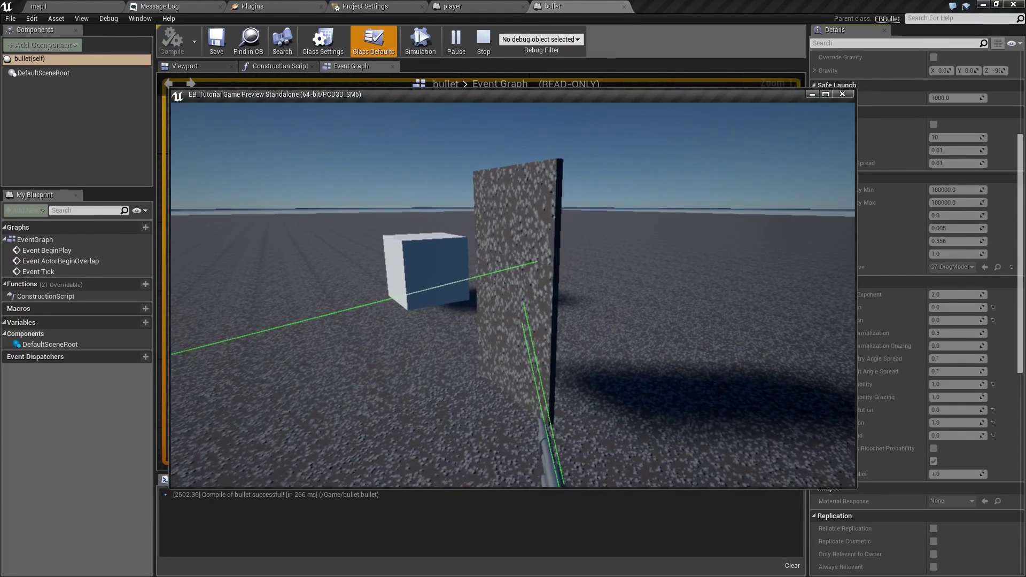
pyautogui.press('d')
pyautogui.click(513, 295)
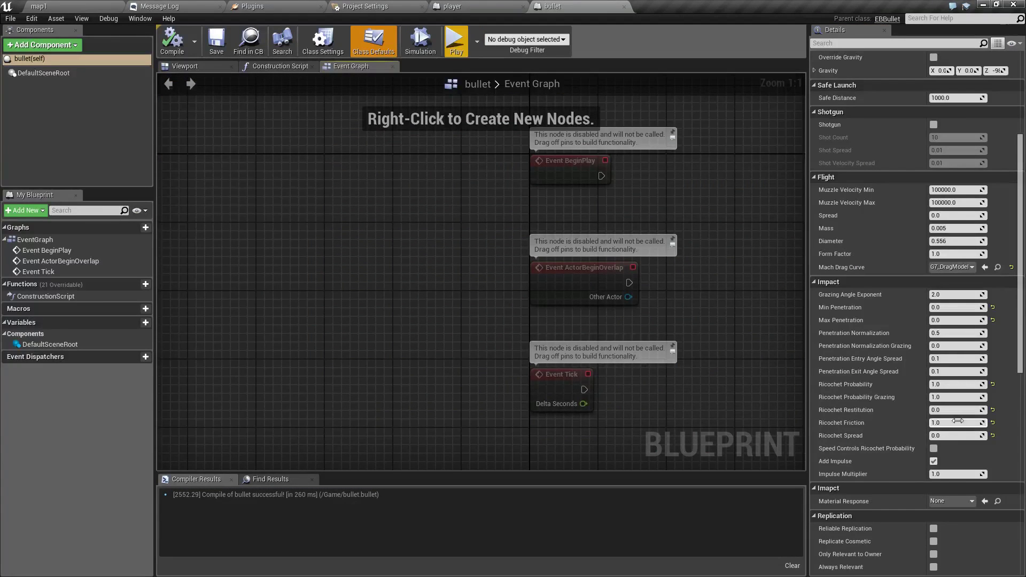
# Step: Set the bullet's Ricochet Restitution to 1 and compile the blueprint
pyautogui.click(953, 411)
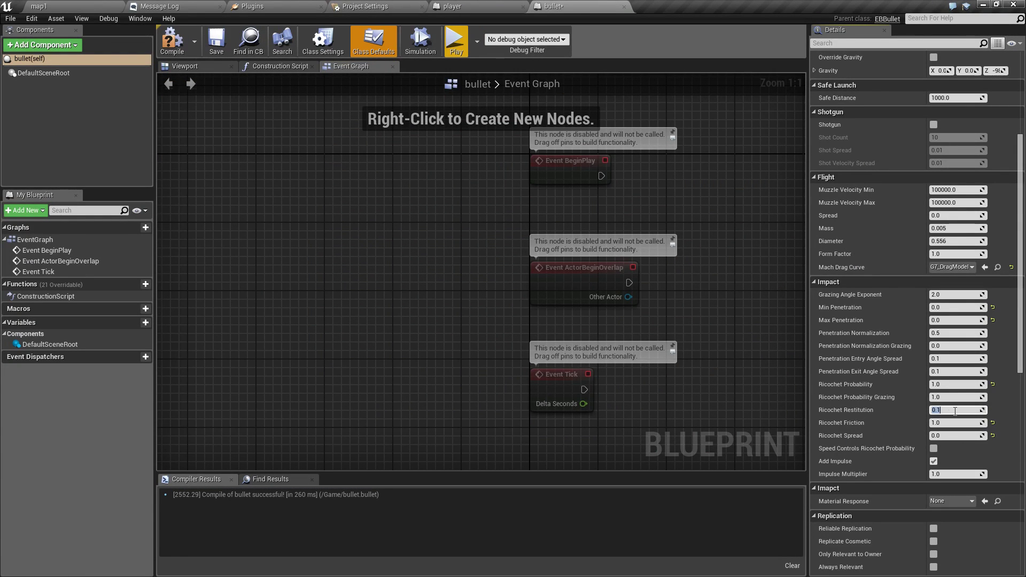
pyautogui.write('1')
pyautogui.press('Return')
pyautogui.click(172, 40)
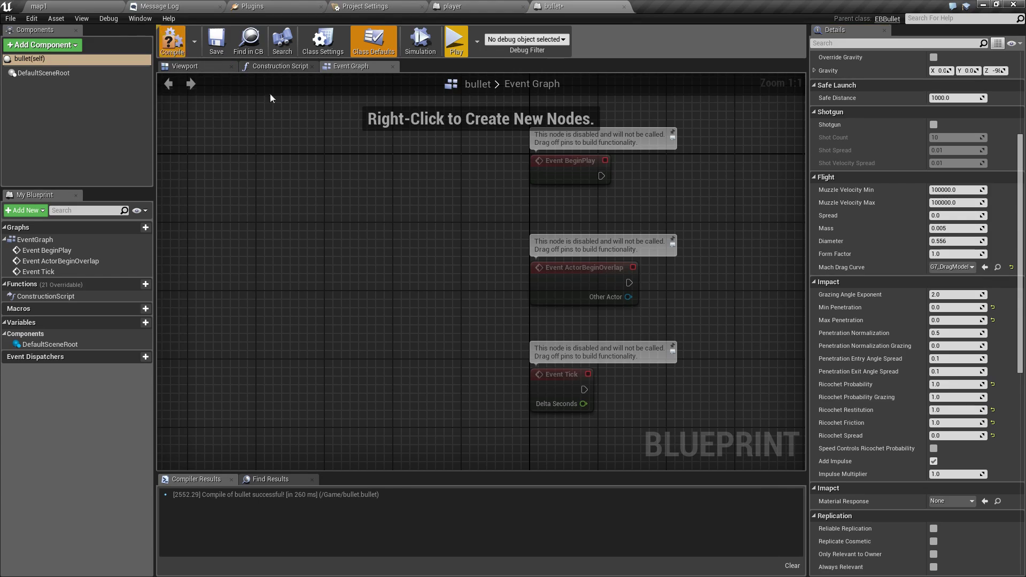
# Step: Play-test the new Ricochet Restitution by firing at the stone wall and examining the rebound paths, and end the preview
pyautogui.click(456, 40)
pyautogui.press('w')
pyautogui.click(513, 294)
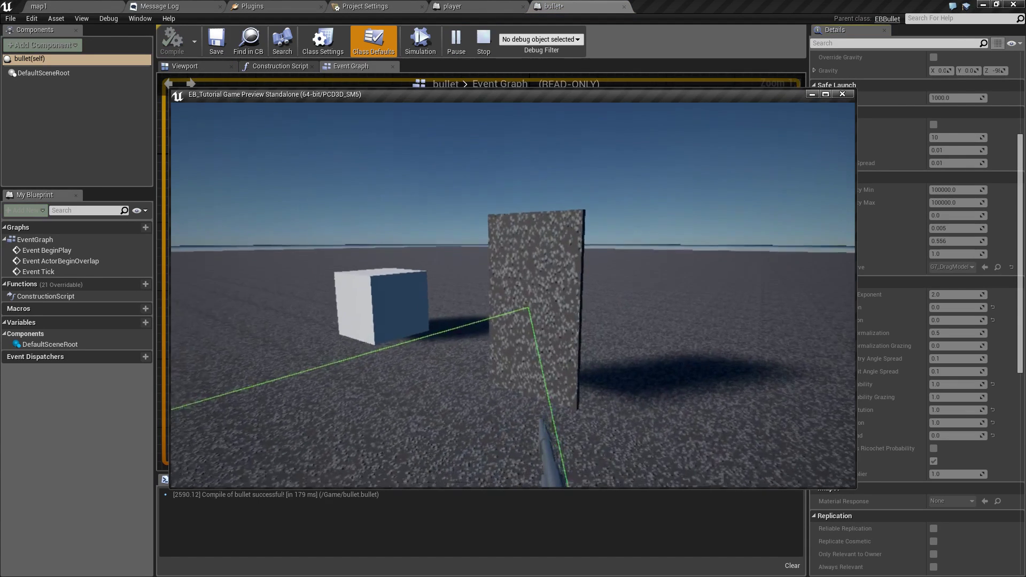
pyautogui.press('d')
pyautogui.click(513, 295)
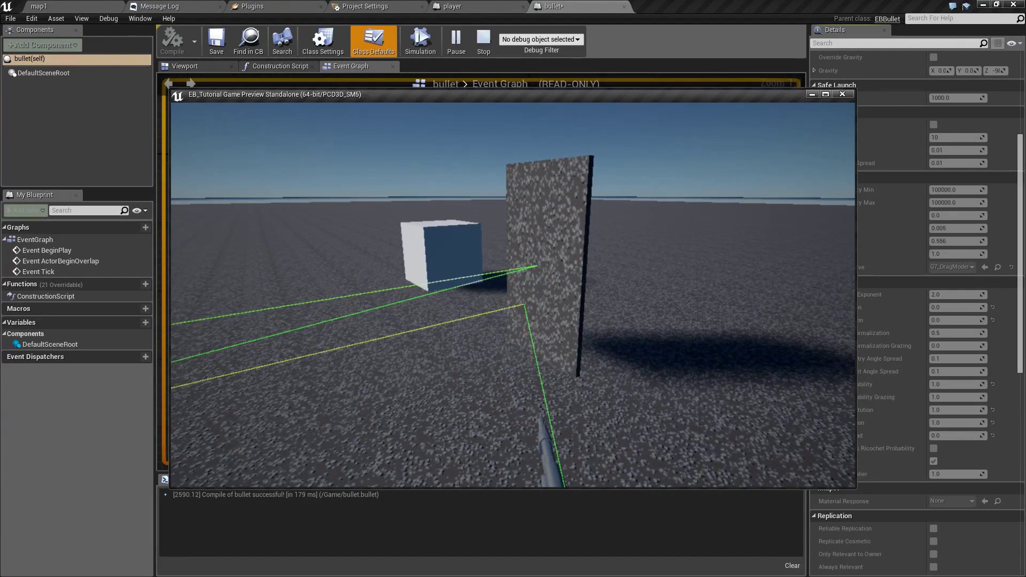
pyautogui.click(513, 295)
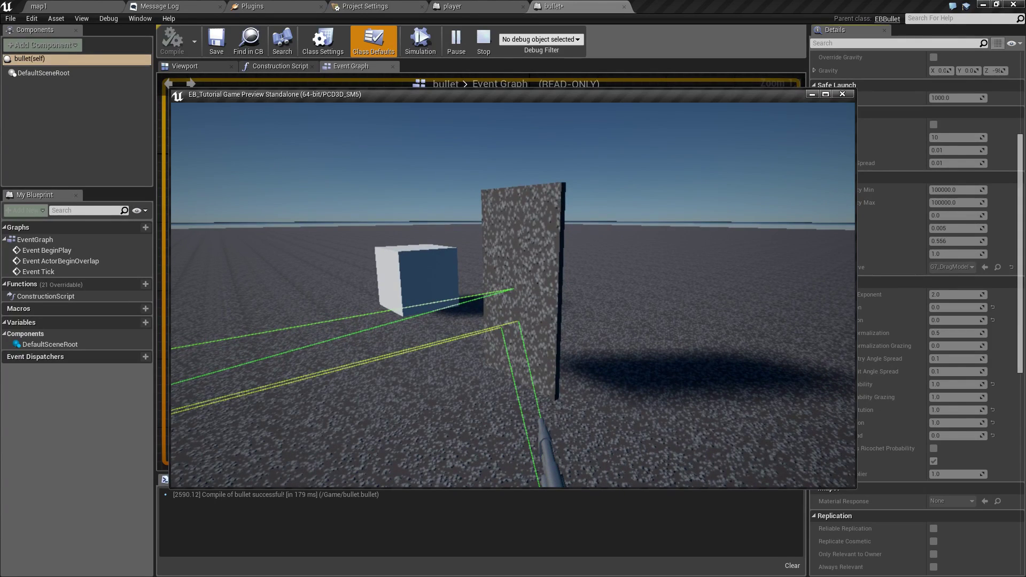
pyautogui.press('Escape')
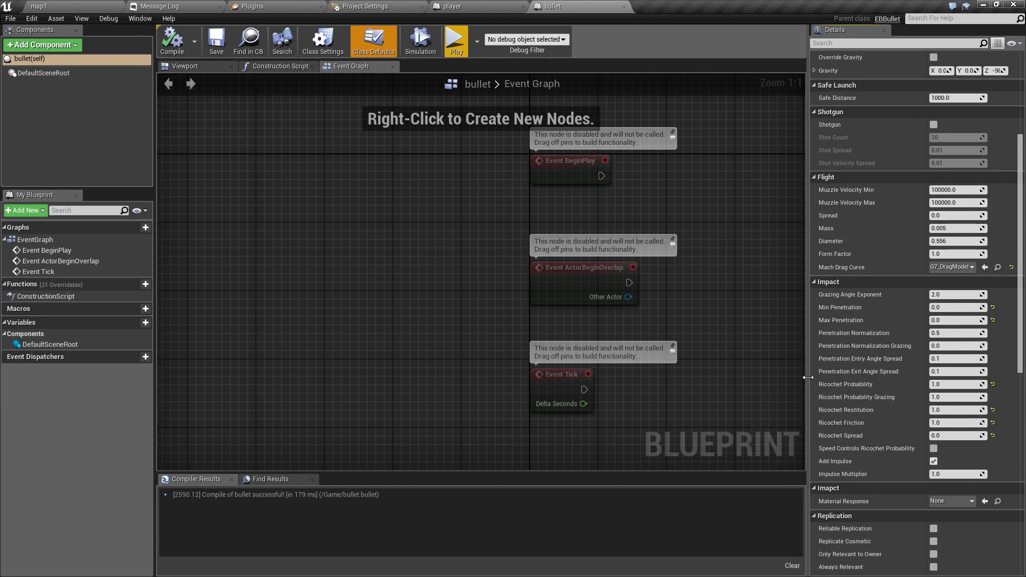
# Step: Toggle the bullet's Speed Controls Ricochet Probability option
pyautogui.click(937, 450)
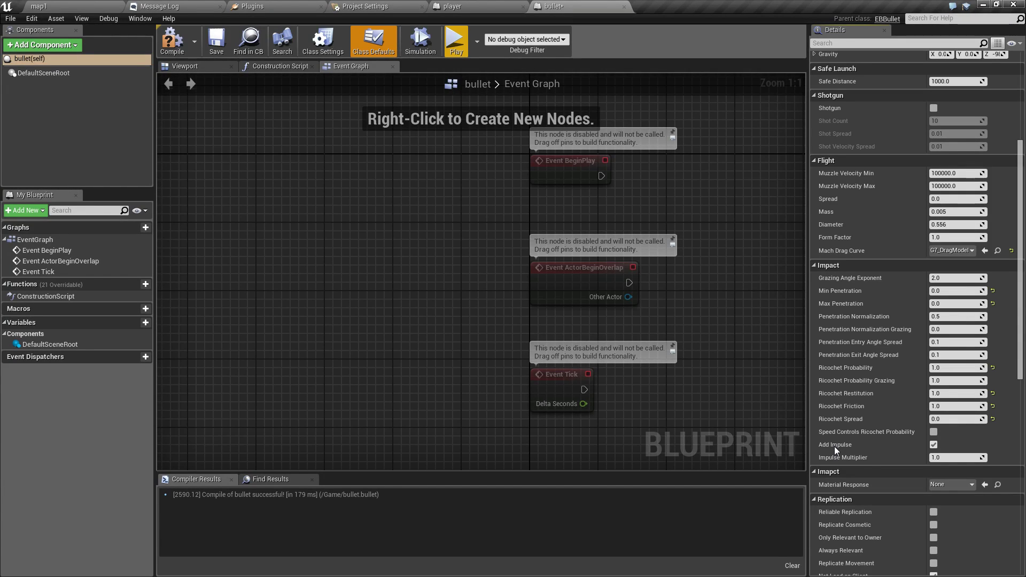
# Step: Set the bullet's Impulse Multiplier to about 0.789, play-test it by shooting the white cube, and end the preview
pyautogui.hotkey('ctrl', 's')
pyautogui.moveTo(981, 457); pyautogui.dragTo(808, 458)
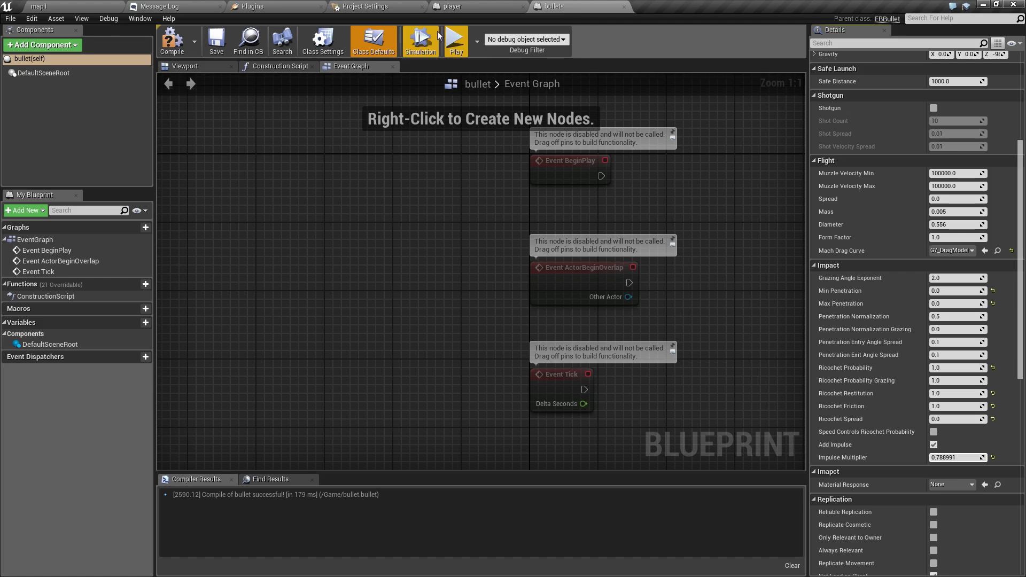
pyautogui.click(455, 42)
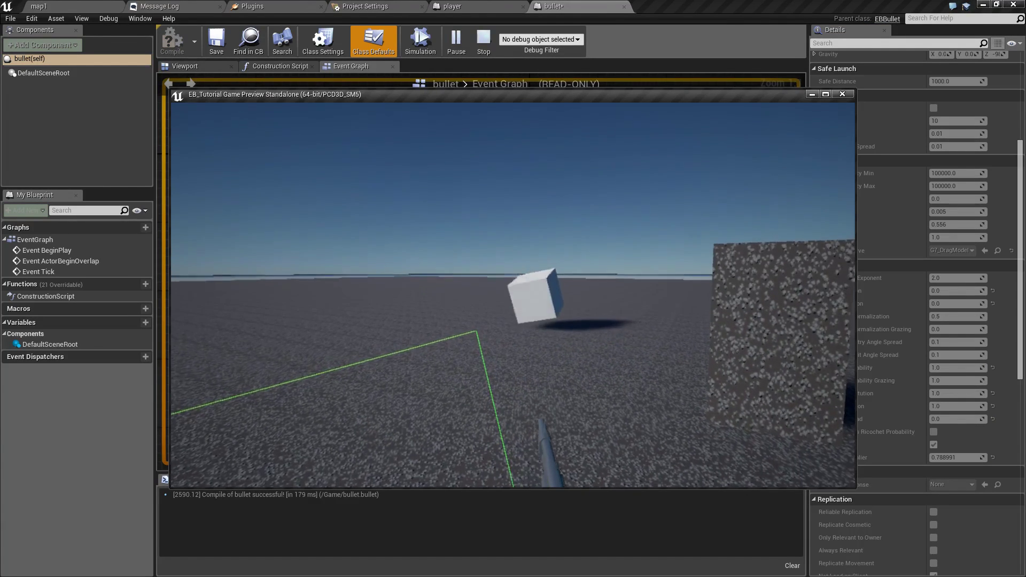
pyautogui.click(512, 295)
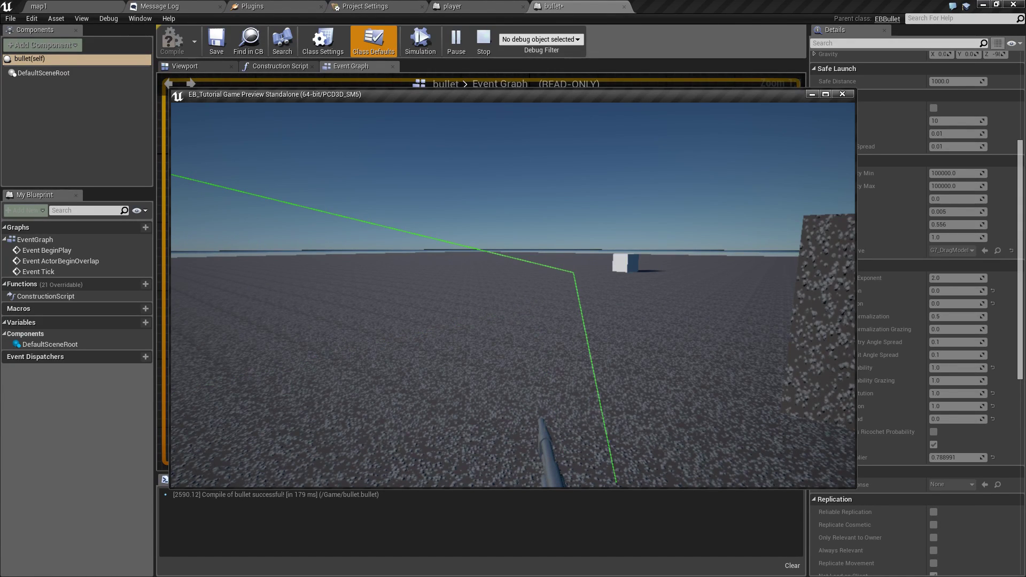
pyautogui.press('Escape')
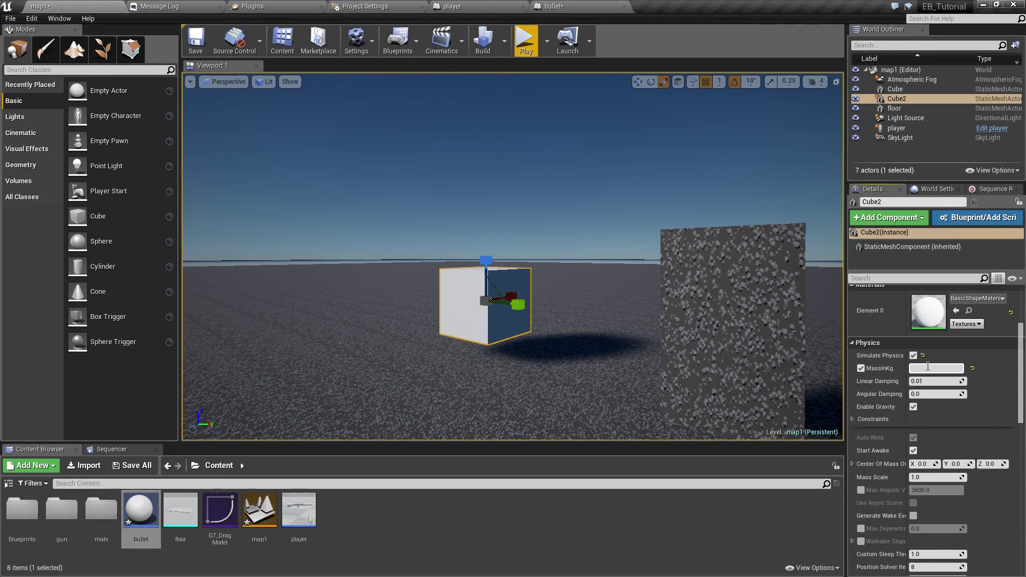
# Step: Edit Cube2's overridden mass in kg in map1 and play-test it by firing several shots at the cube
pyautogui.click(927, 367)
pyautogui.click(533, 51)
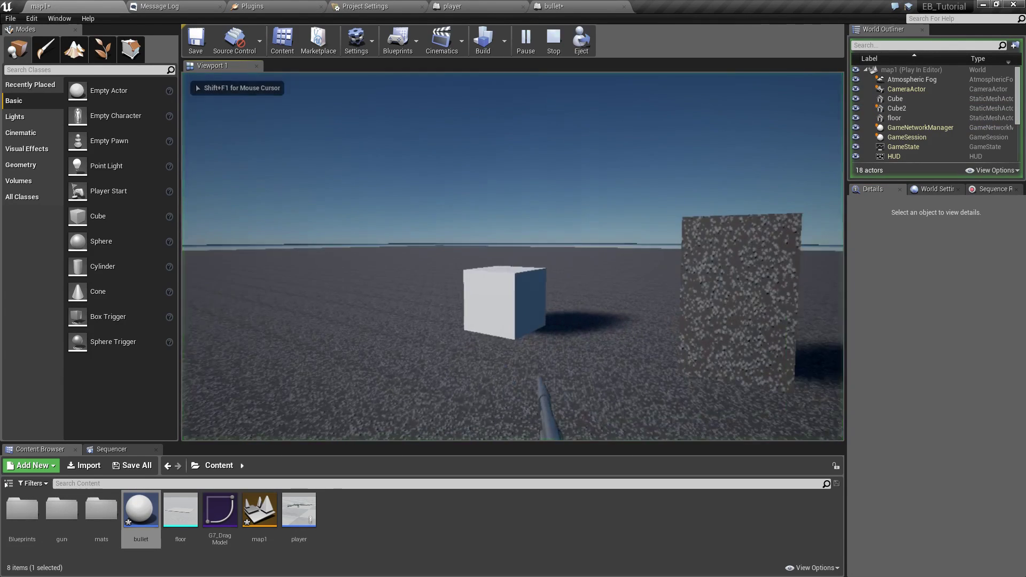
pyautogui.click(513, 257)
pyautogui.press('w')
pyautogui.click(513, 257)
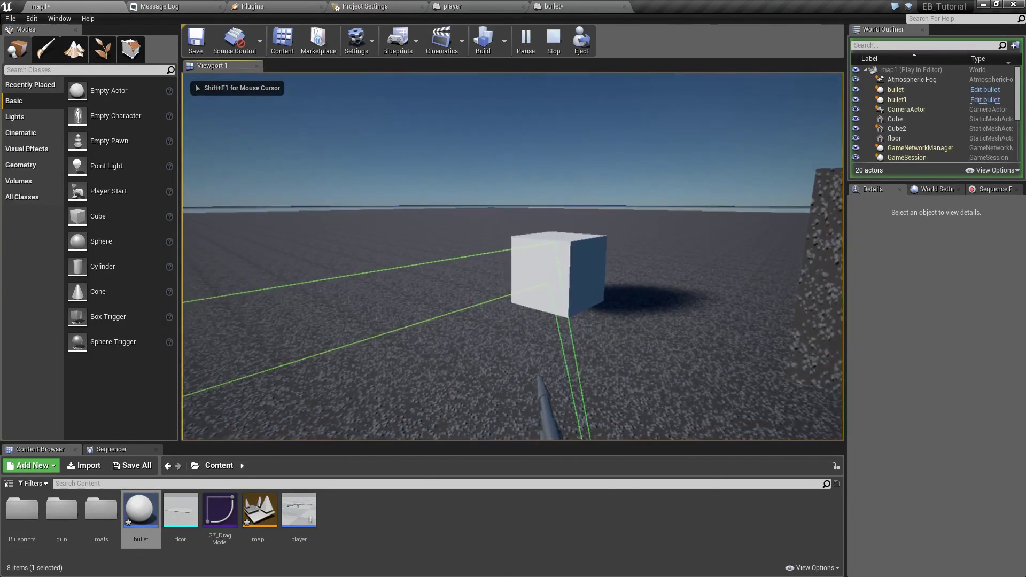
pyautogui.press('d')
pyautogui.click(513, 257)
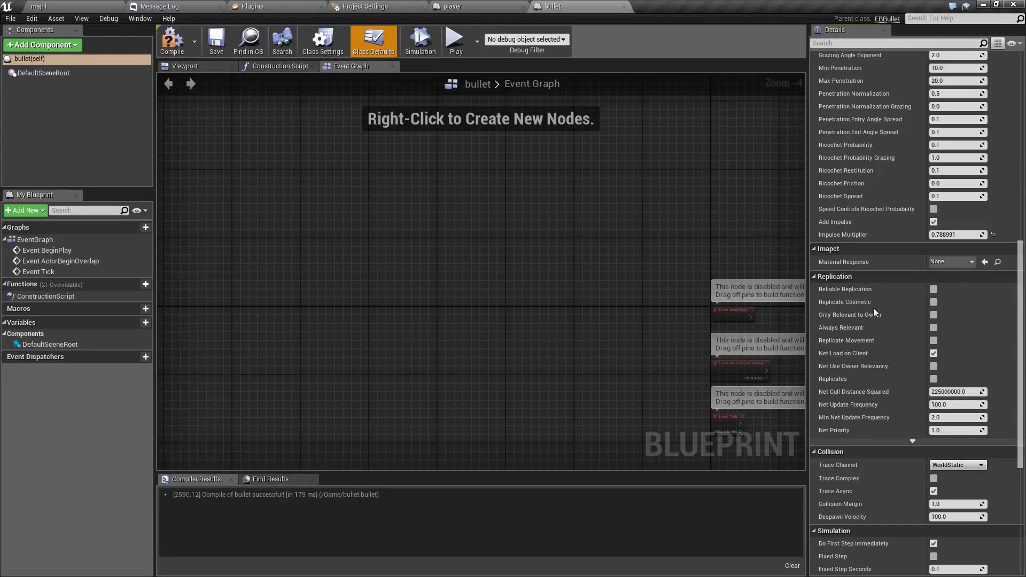
# Step: Examine the bullet blueprint's Collision settings and Cube2's collision preset and responses in map1
pyautogui.scroll(-5, 873, 308)
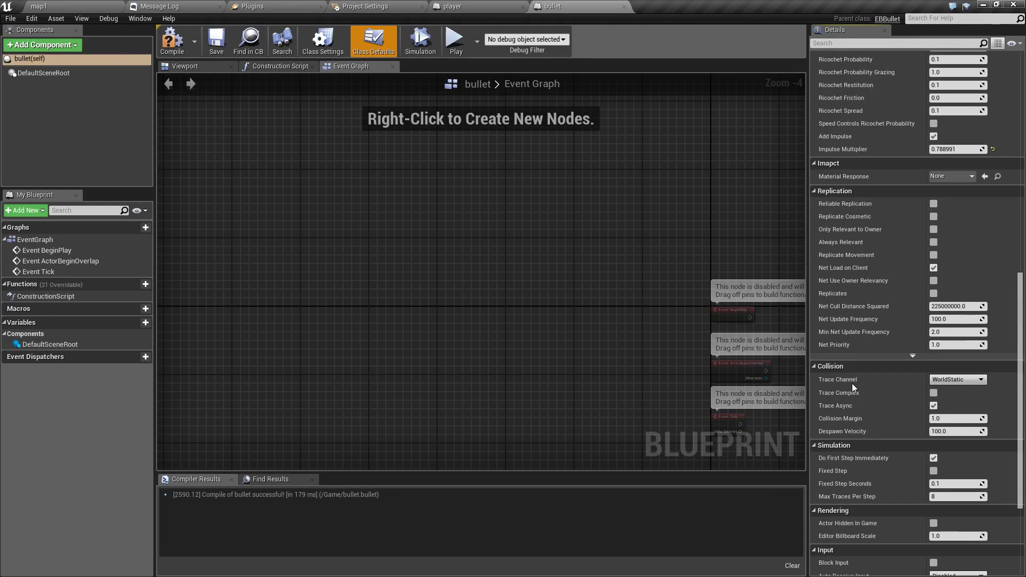
pyautogui.hotkey('alt', 'p')
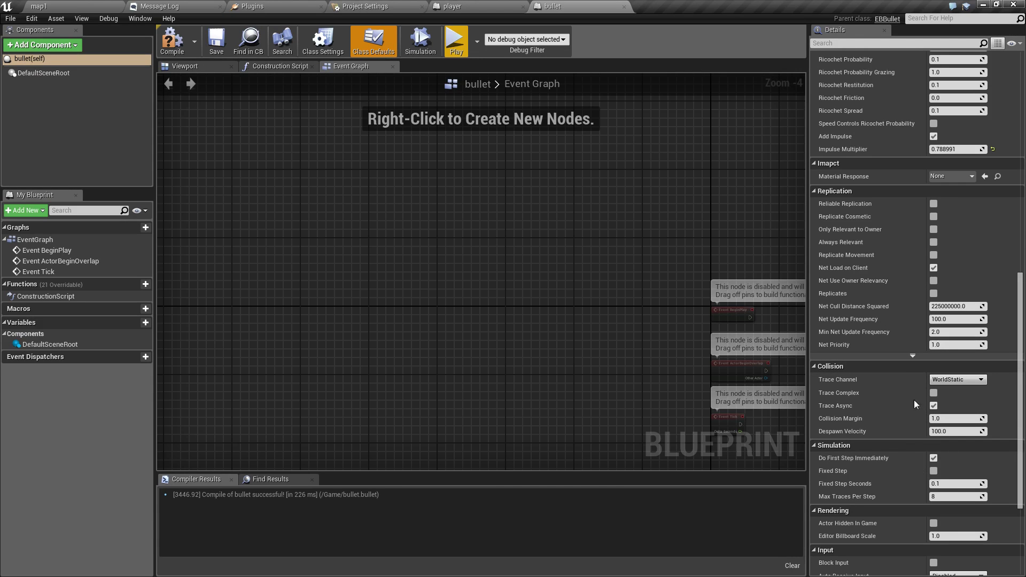
pyautogui.click(78, 8)
pyautogui.moveTo(463, 170); pyautogui.dragTo(536, 231, button='right')
pyautogui.click(536, 235)
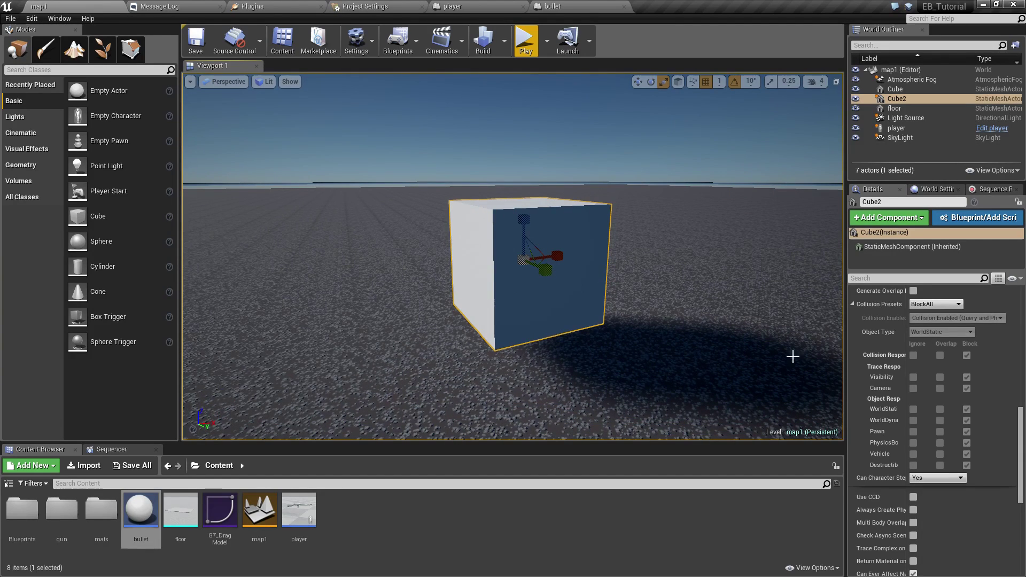
pyautogui.scroll(2, 947, 447)
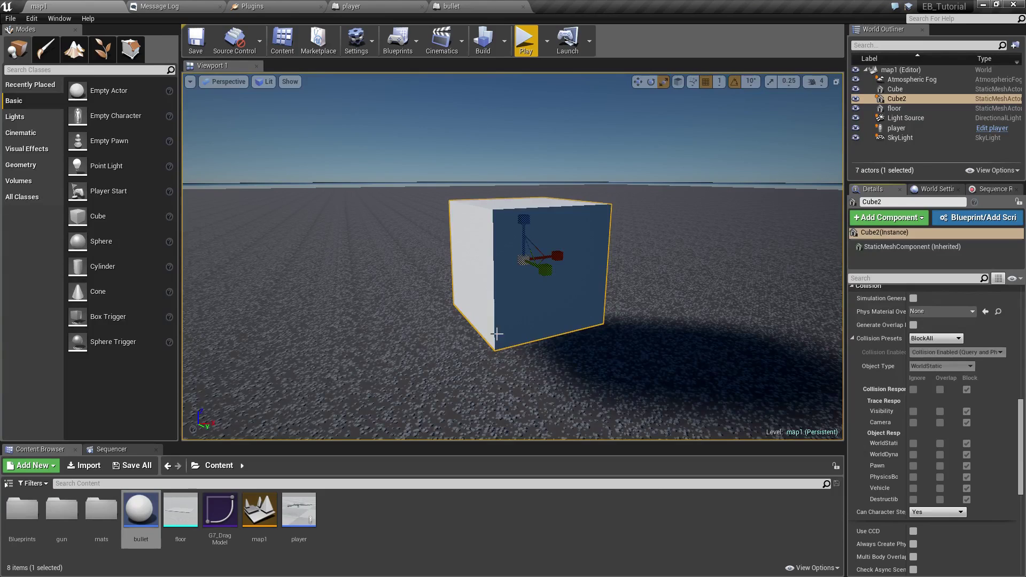
# Step: Create a trace channel named bullet with default response Block in the project's Collision settings
pyautogui.click(374, 51)
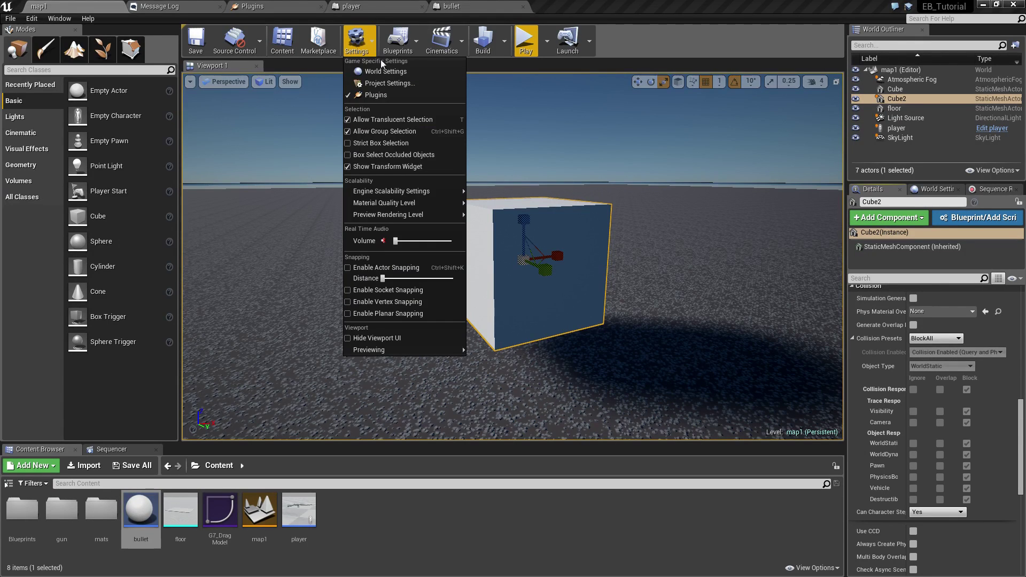
pyautogui.click(391, 83)
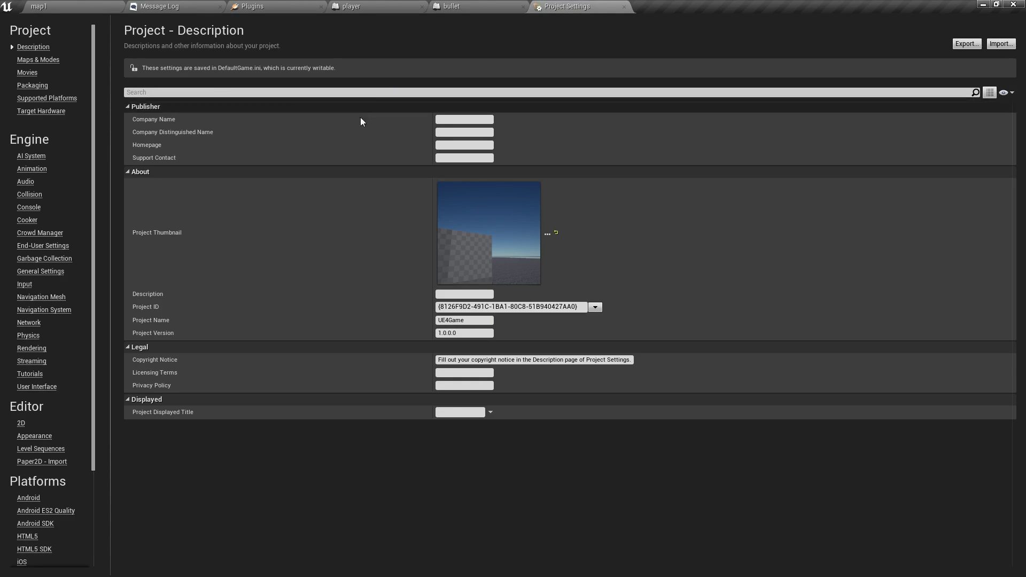
pyautogui.click(30, 195)
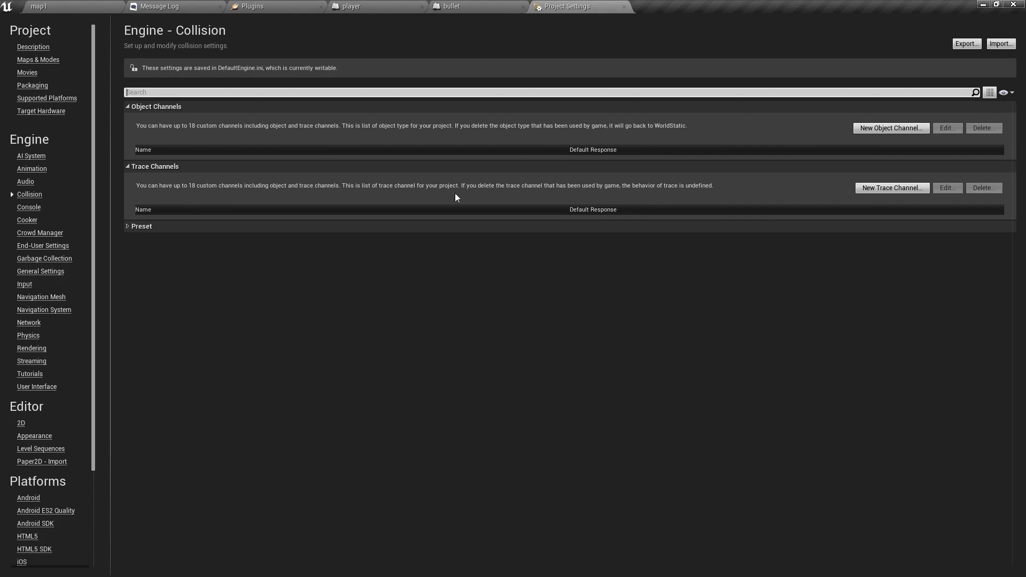
pyautogui.click(880, 191)
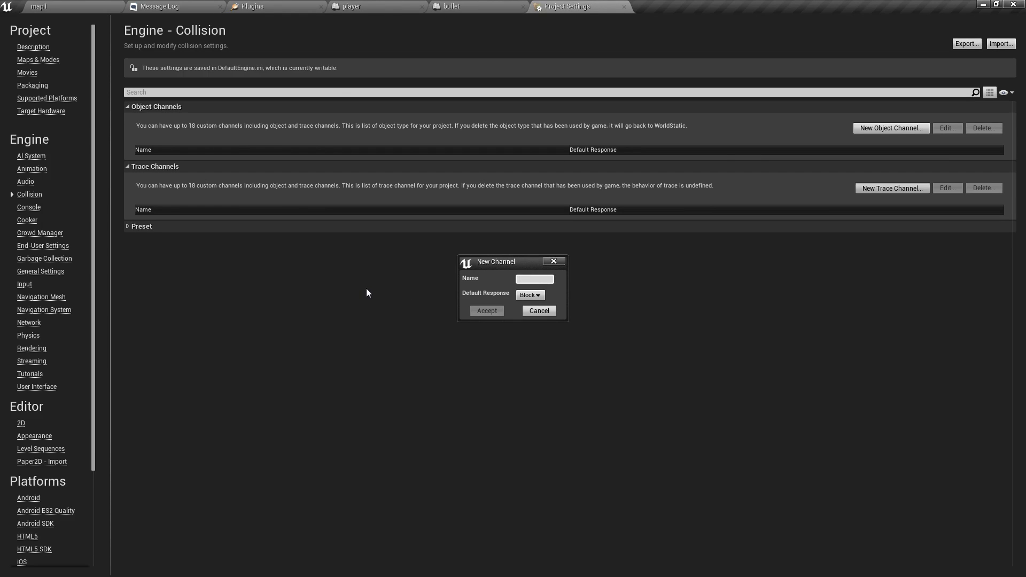
pyautogui.write('bullet')
pyautogui.click(486, 310)
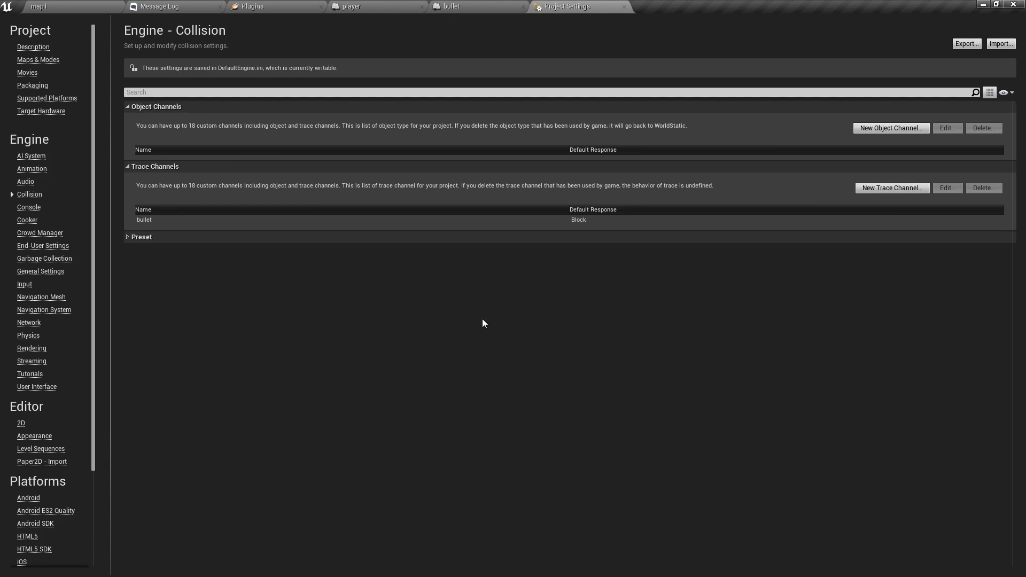
# Step: Set Cube2's Collision Presets in map1 to Custom
pyautogui.click(91, 3)
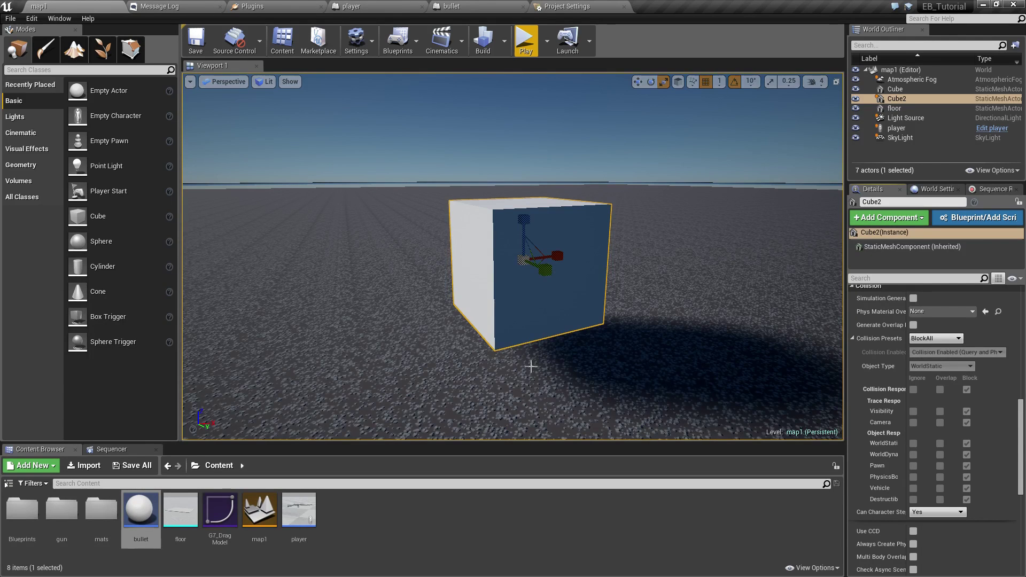
pyautogui.click(928, 339)
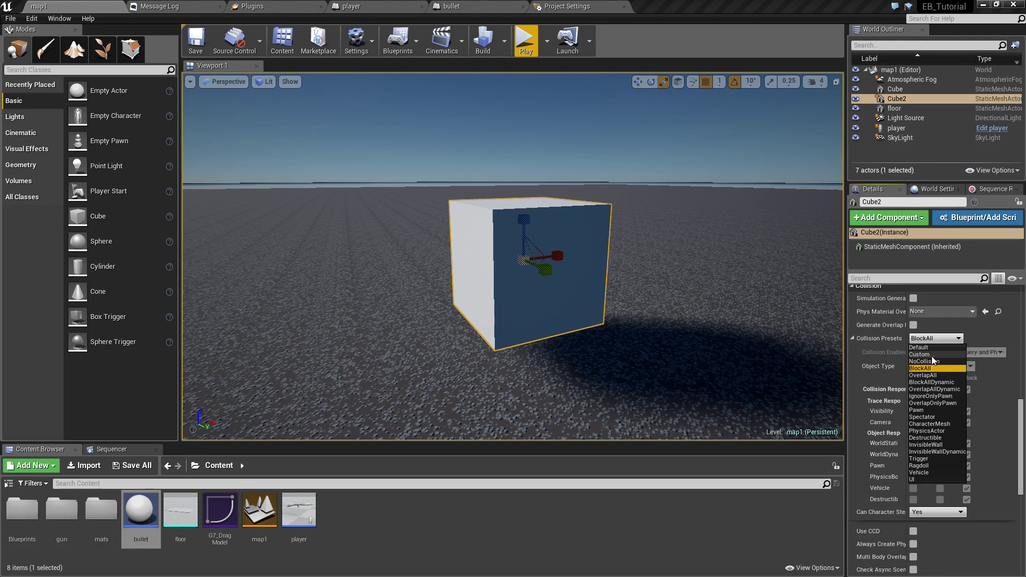
pyautogui.click(931, 354)
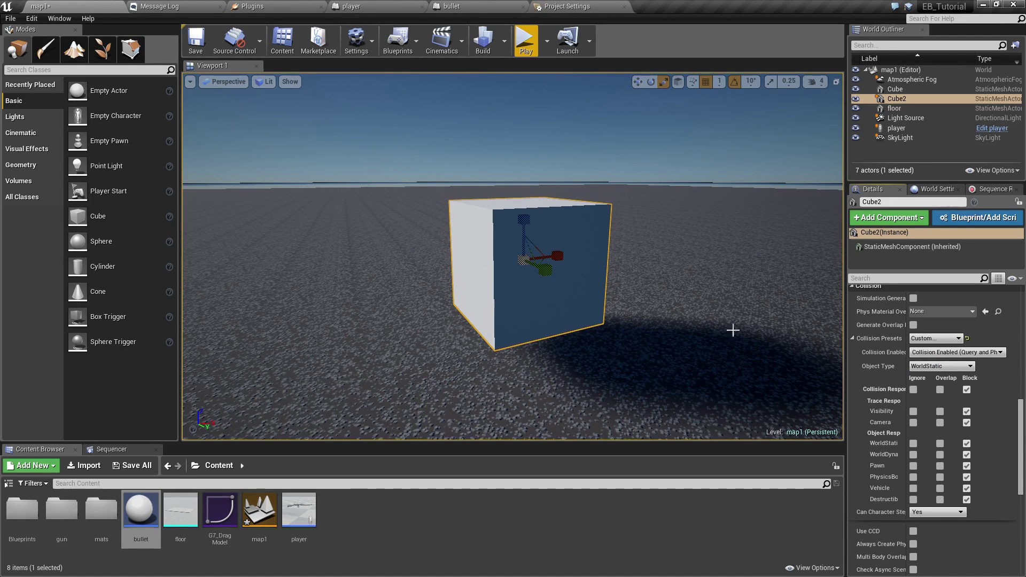
# Step: Save the level, refresh Cube2's collision responses, and set its response to the bullet trace channel to Ignore
pyautogui.click(563, 6)
pyautogui.hotkey('ctrl', 's')
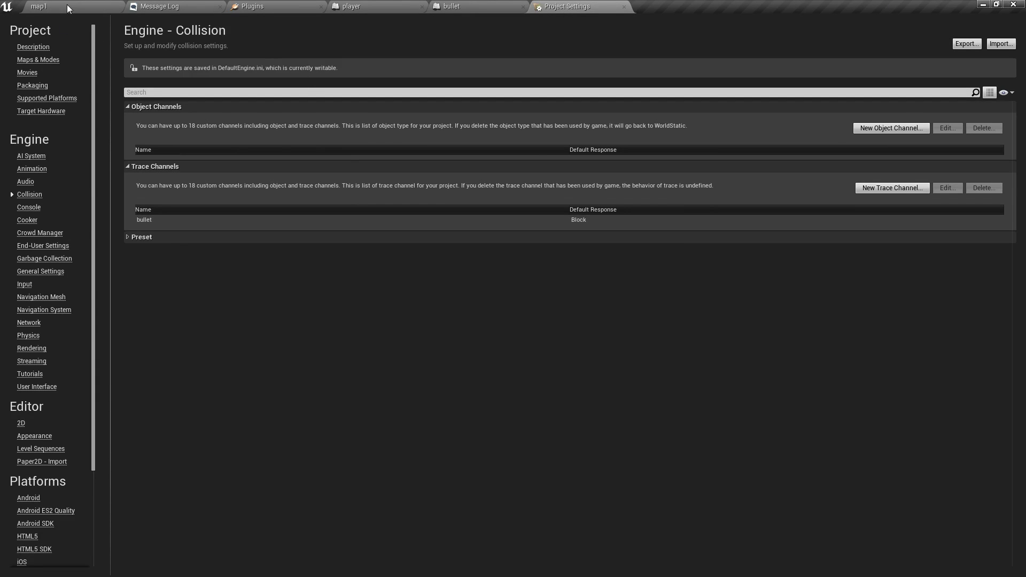
pyautogui.click(66, 6)
pyautogui.click(584, 344)
pyautogui.click(600, 314)
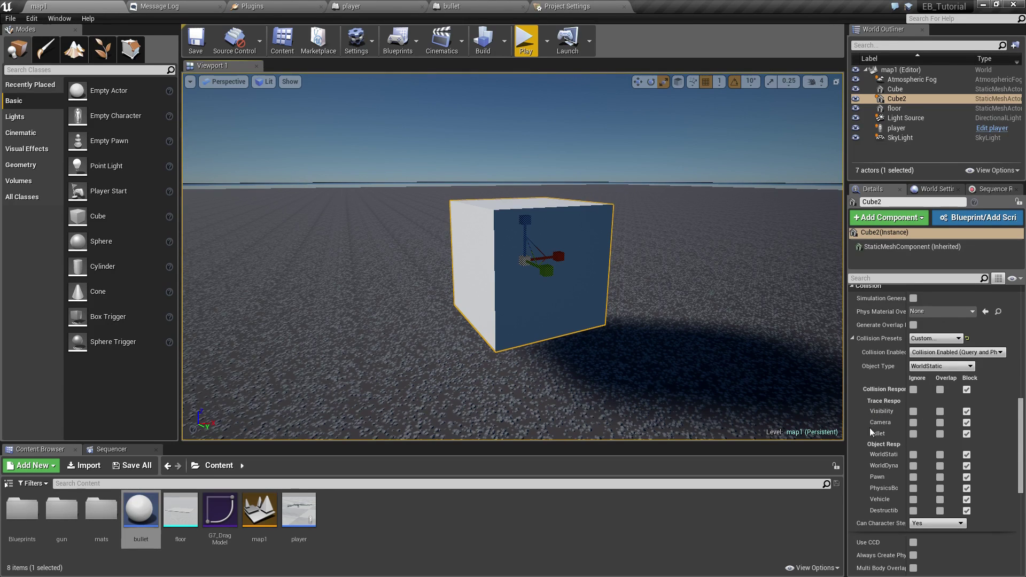
pyautogui.click(912, 433)
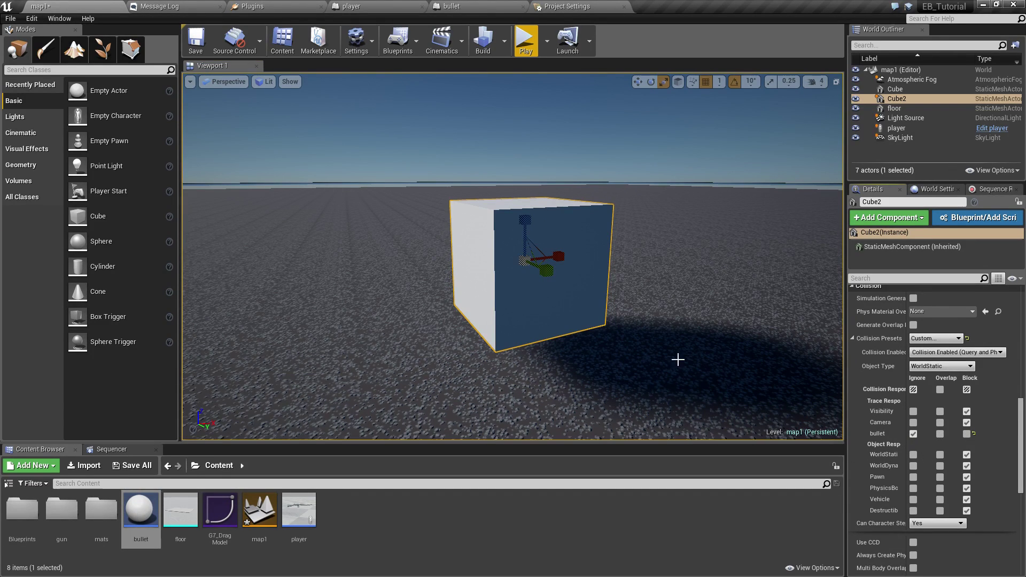
# Step: Set the bullet blueprint's Trace Channel to bullet, compile it, and save everything
pyautogui.click(453, 7)
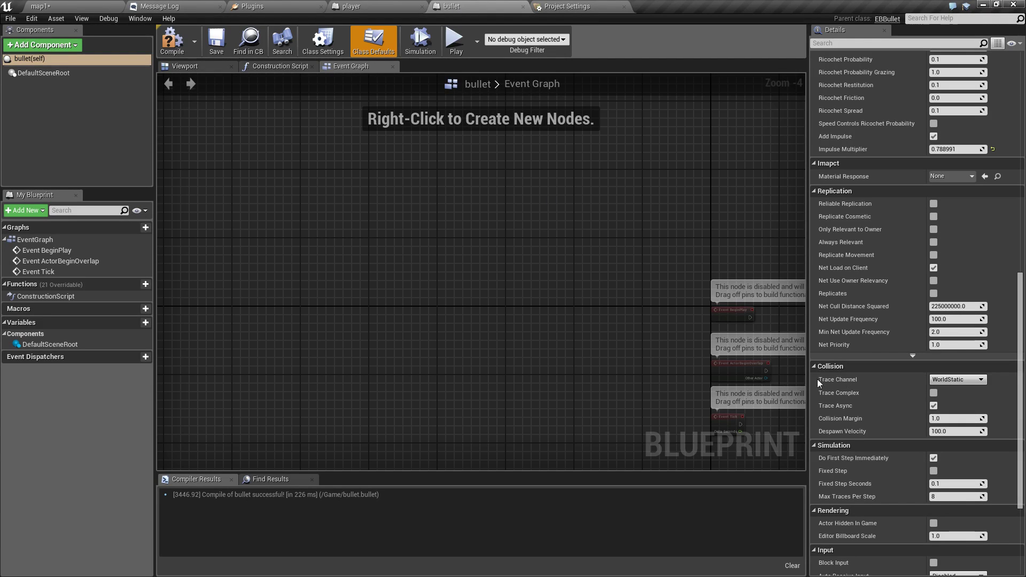
pyautogui.click(956, 380)
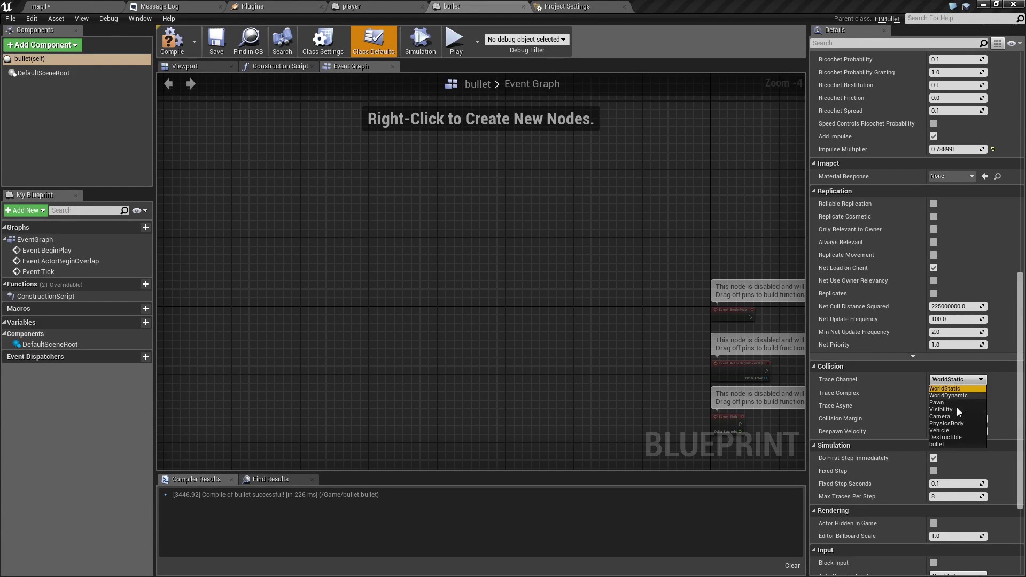
pyautogui.click(945, 443)
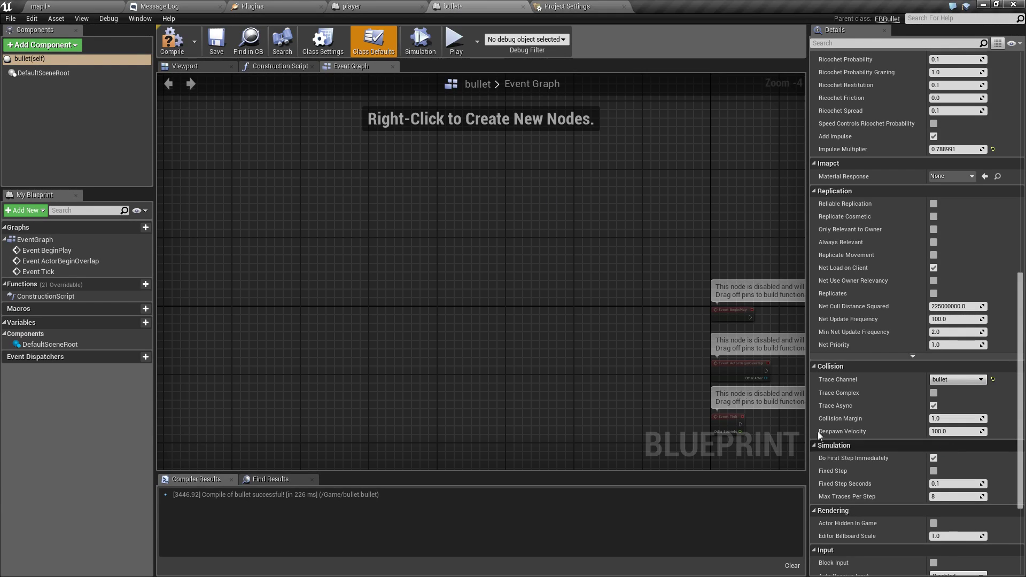
pyautogui.click(171, 40)
pyautogui.hotkey('ctrl', 'shift', 's')
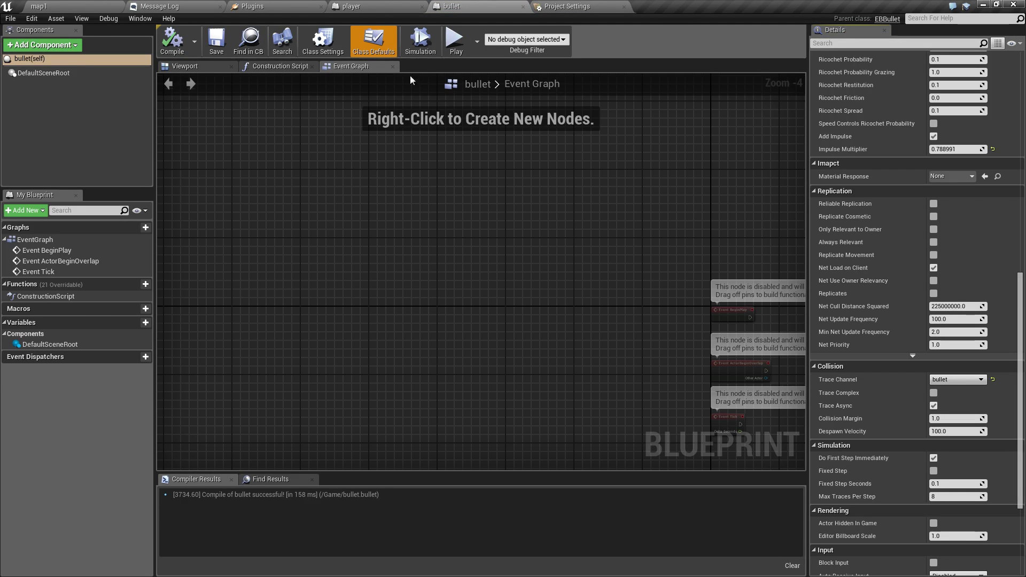
# Step: Play-test the custom trace channel by firing at the white cube from several positions, and end the preview
pyautogui.click(454, 42)
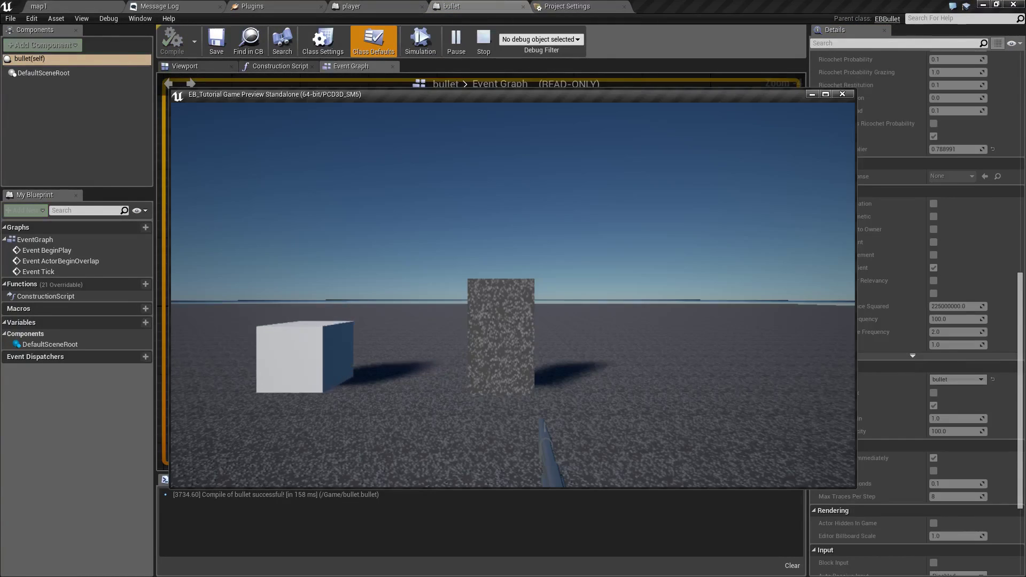
pyautogui.click(513, 295)
pyautogui.press('a')
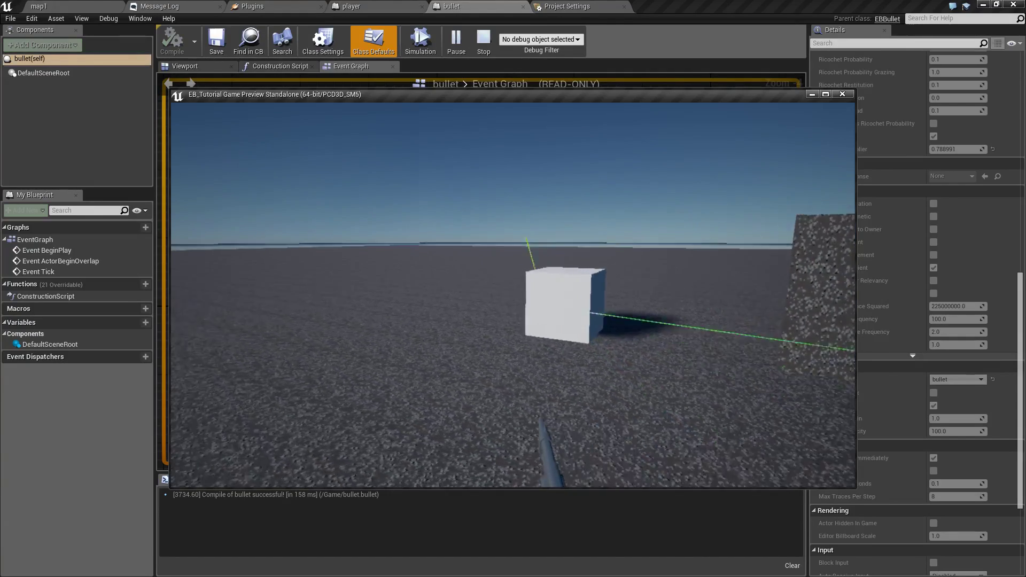
pyautogui.press('w')
pyautogui.press('a')
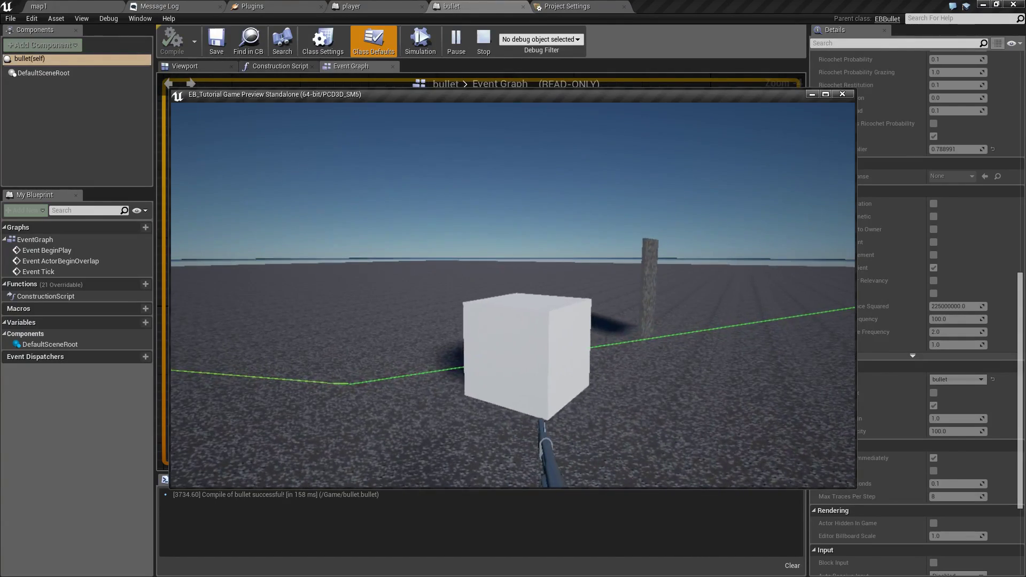
pyautogui.press('d')
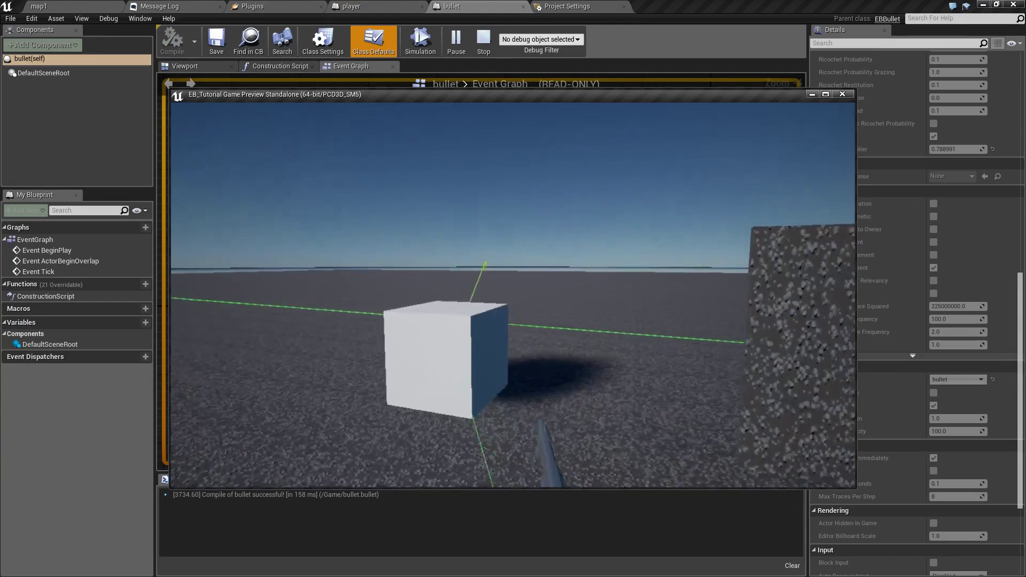
pyautogui.click(513, 295)
pyautogui.press('d')
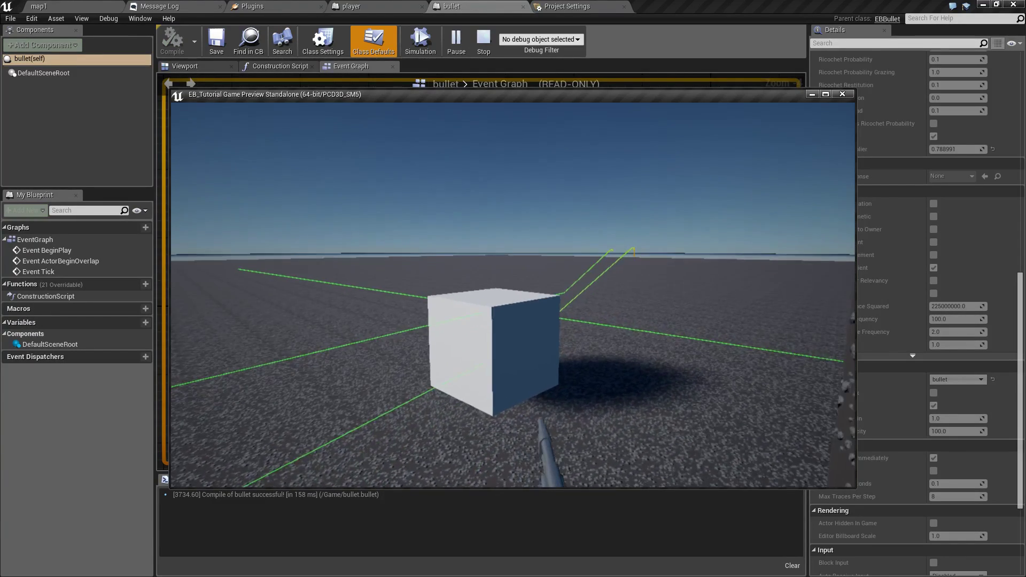
pyautogui.click(512, 295)
pyautogui.press('a')
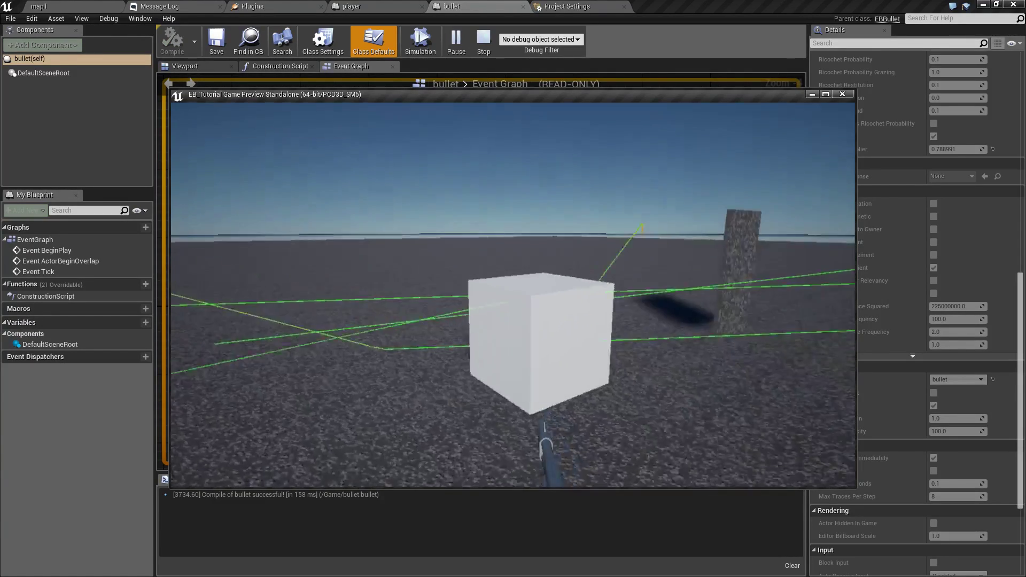
pyautogui.click(513, 295)
pyautogui.press('d')
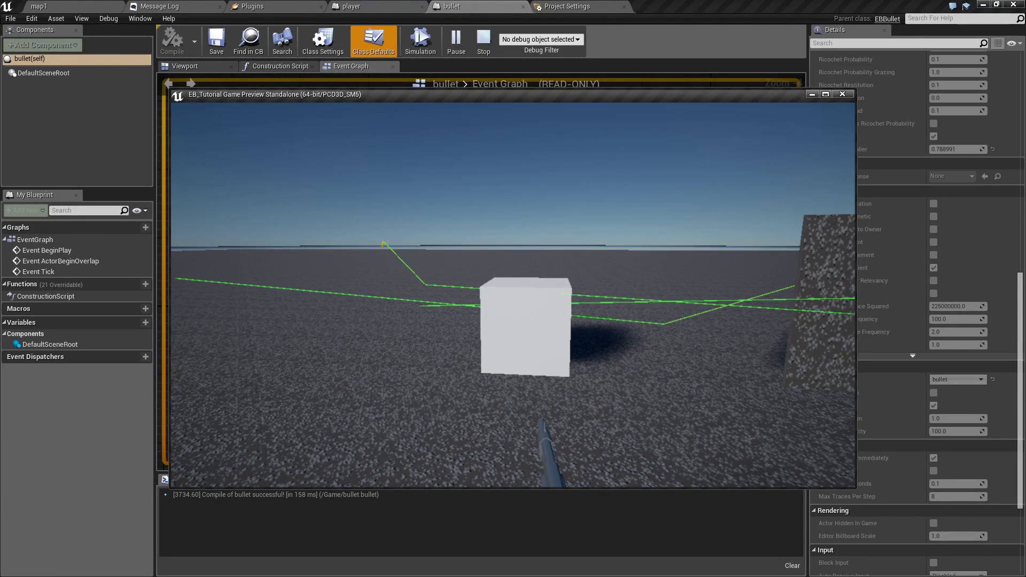
pyautogui.press('Escape')
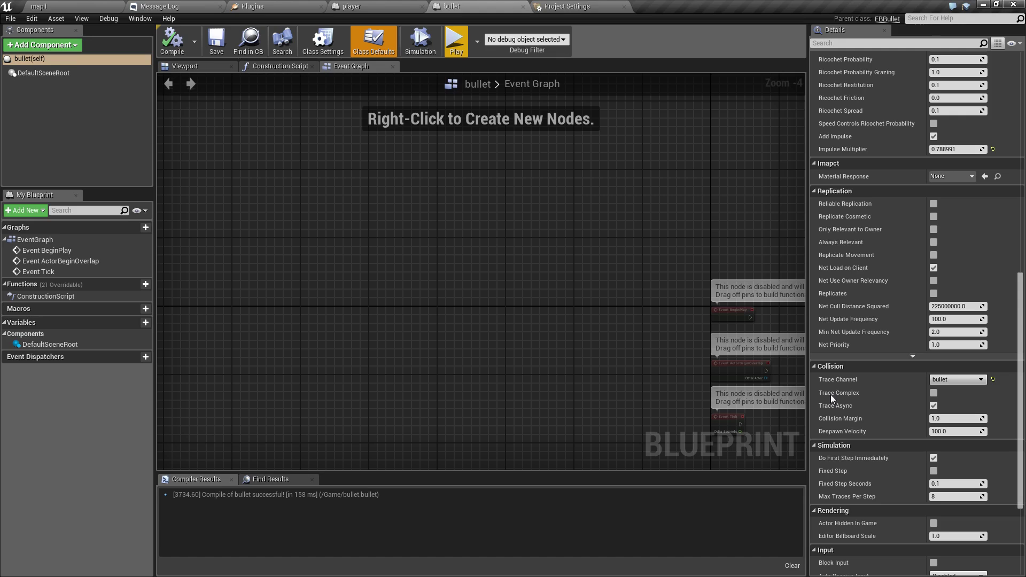
# Step: Enable Trace Complex in the bullet's Collision settings and save the blueprint
pyautogui.click(933, 394)
pyautogui.hotkey('ctrl', 's')
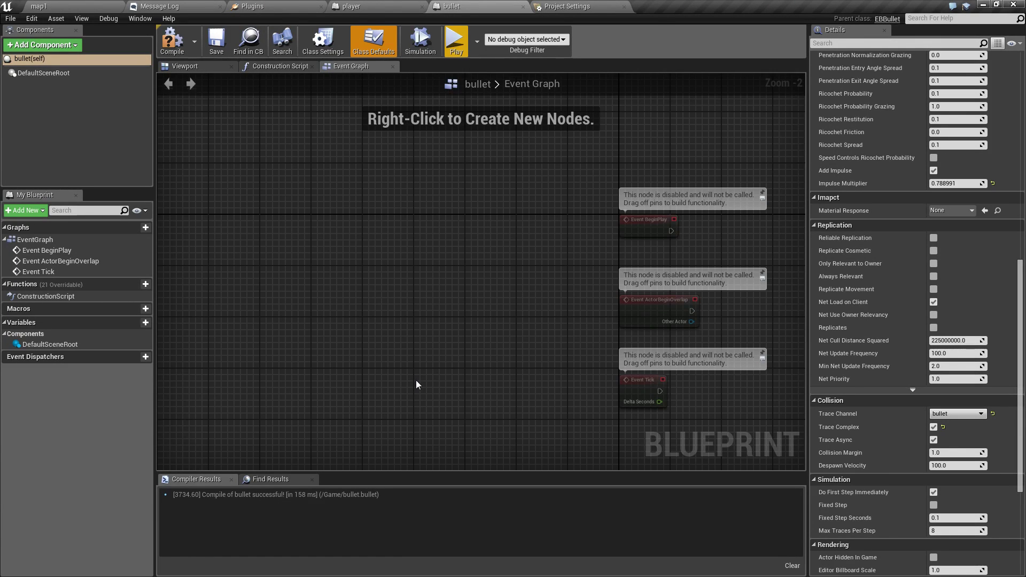
# Step: In the map1 level's Content folder, create a Data Asset of class EBMaterialResponse and keep its default name
pyautogui.scroll(2, 506, 249)
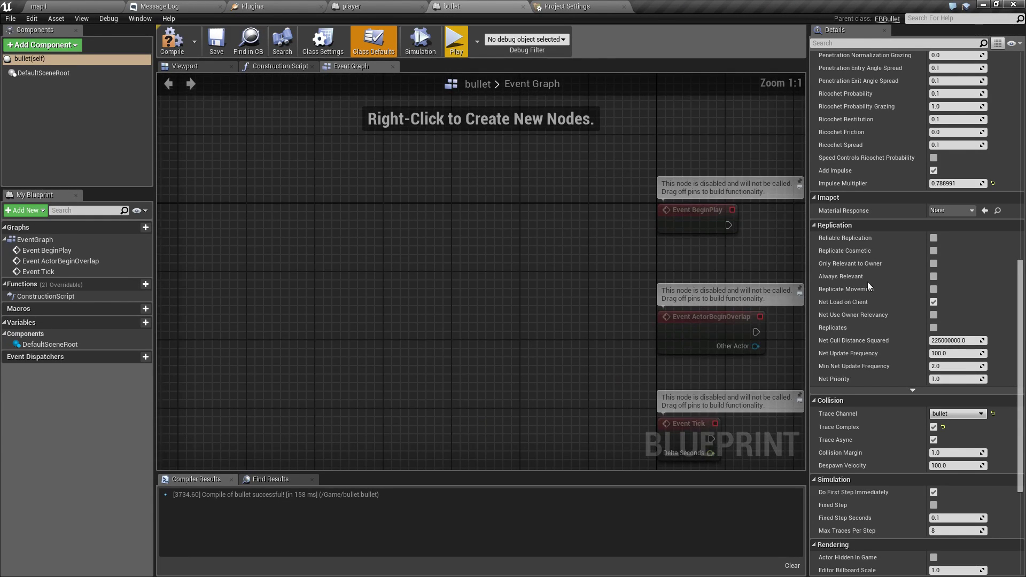
pyautogui.scroll(5, 900, 237)
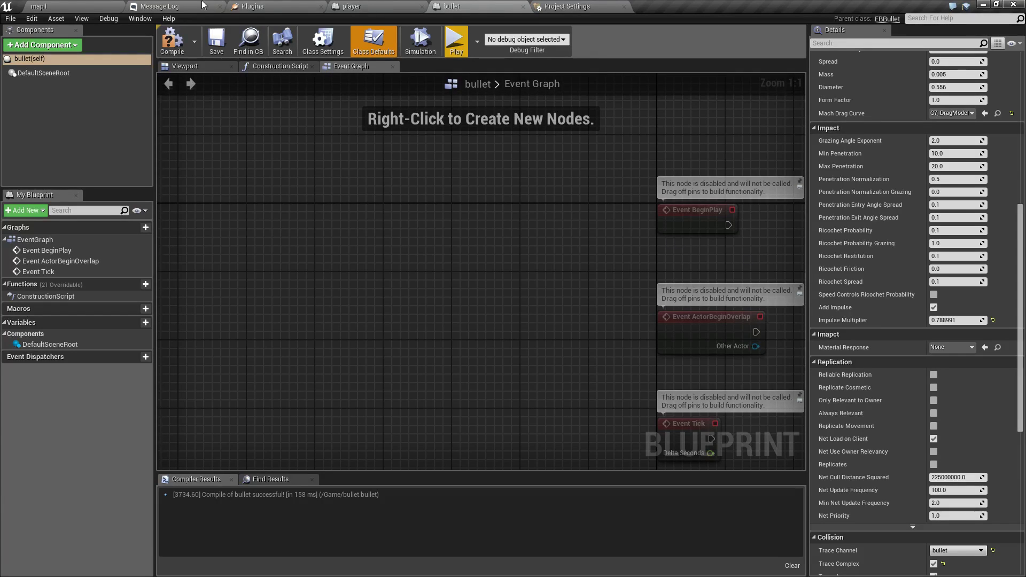
pyautogui.click(84, 4)
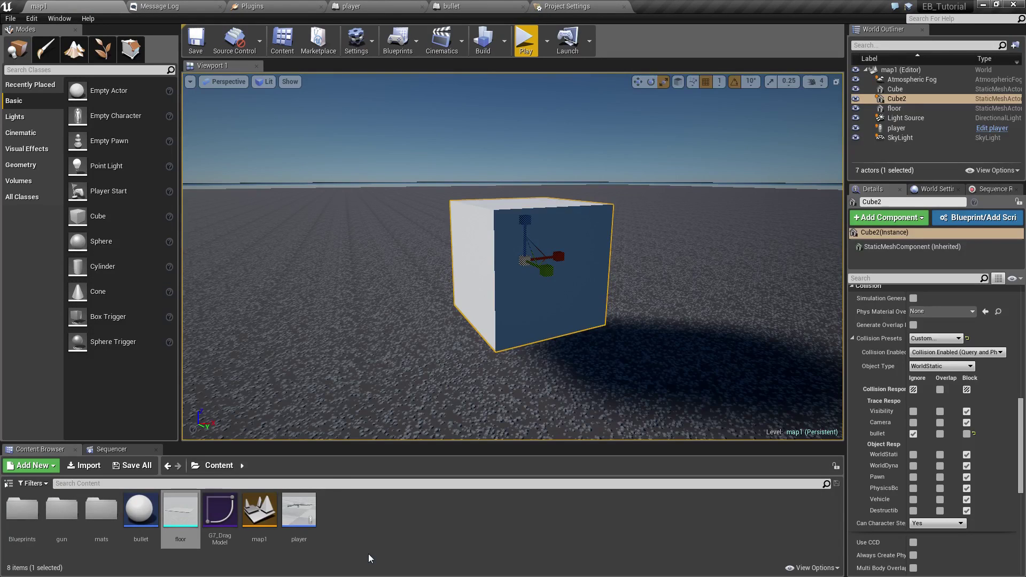
pyautogui.click(376, 521)
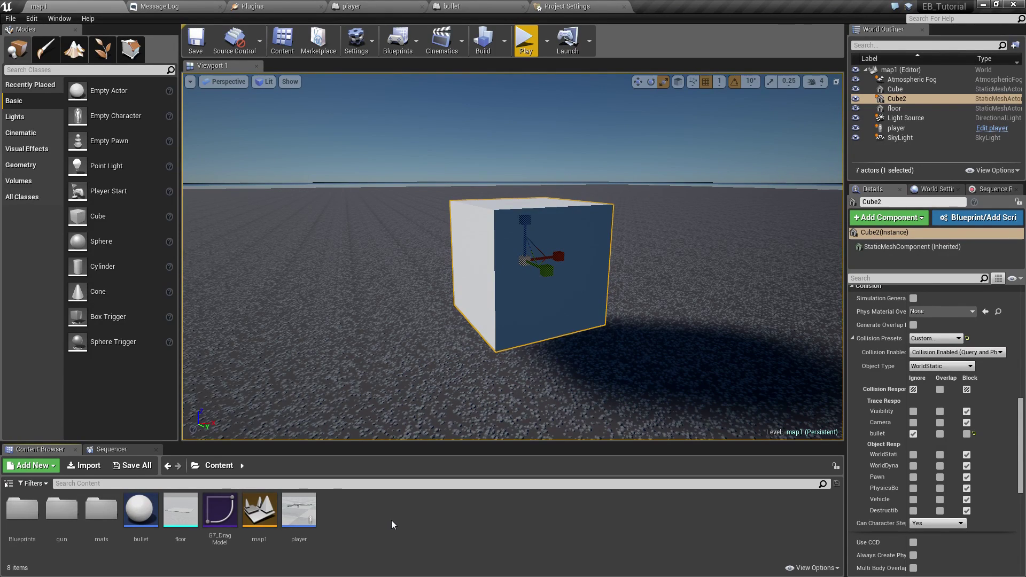
pyautogui.rightClick(410, 522)
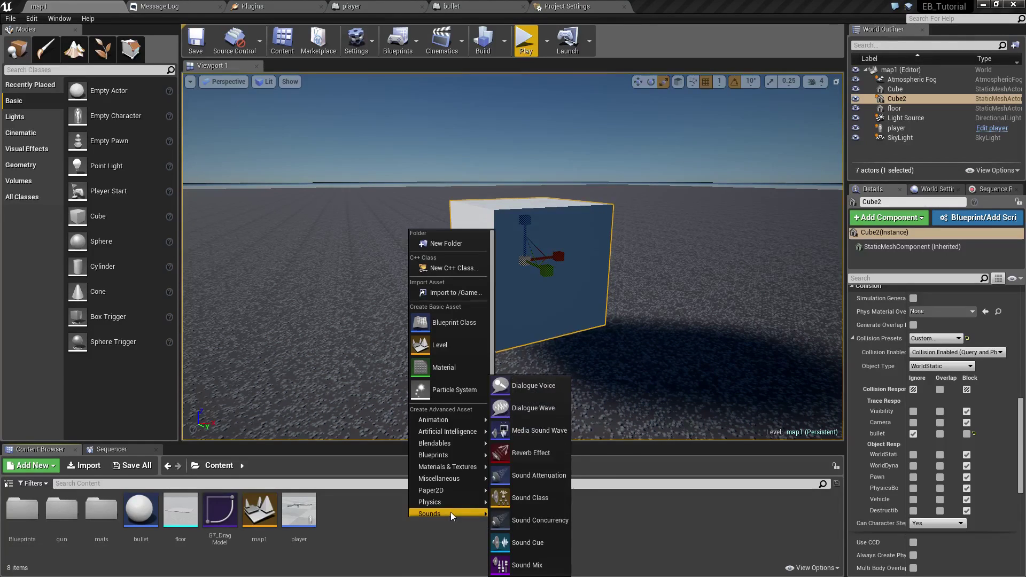
pyautogui.moveTo(428, 479)
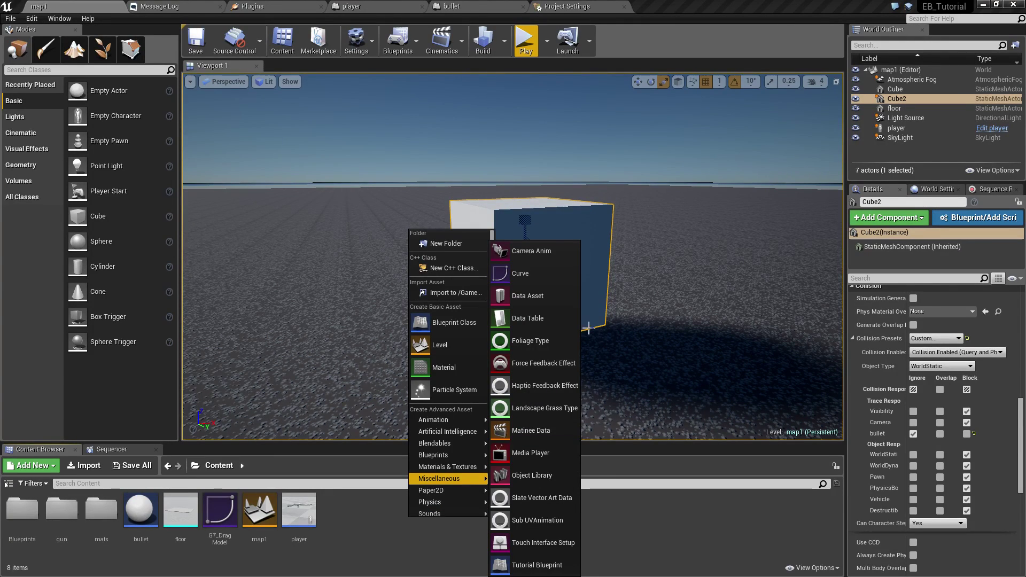
pyautogui.click(533, 294)
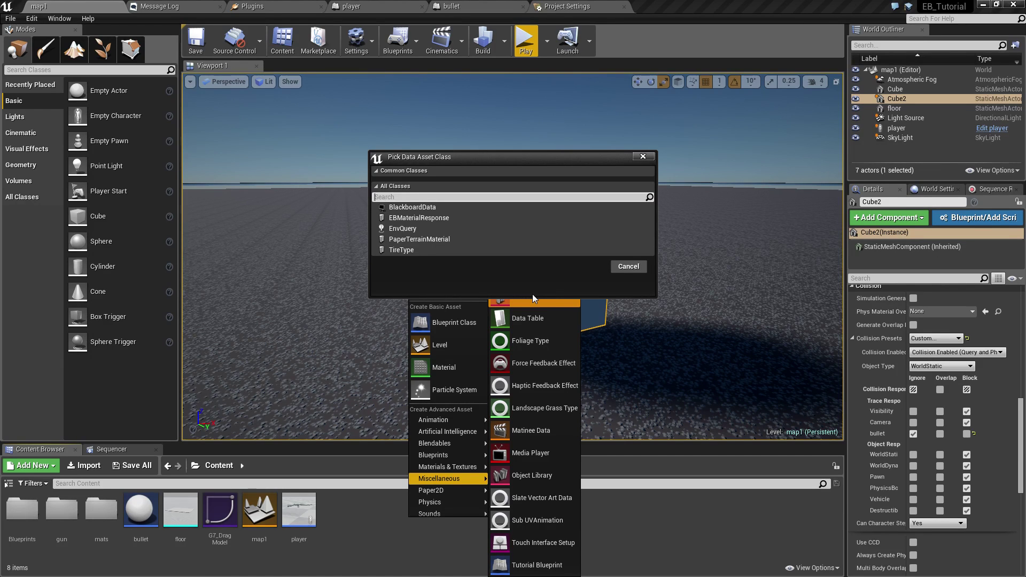
pyautogui.click(428, 221)
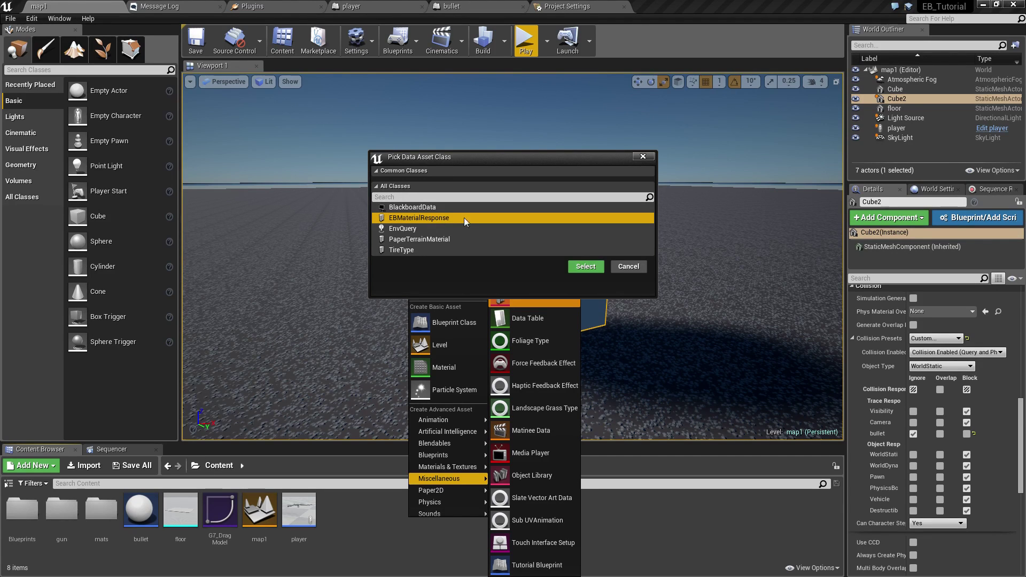
pyautogui.click(577, 268)
pyautogui.press('Return')
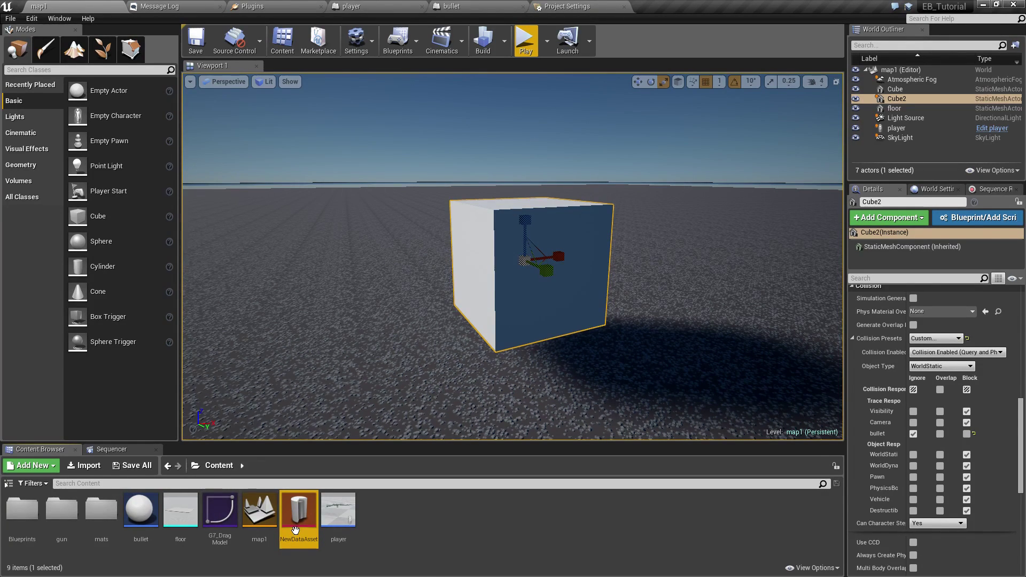
# Step: Create a Physical Material asset in the Content folder
pyautogui.click(486, 548)
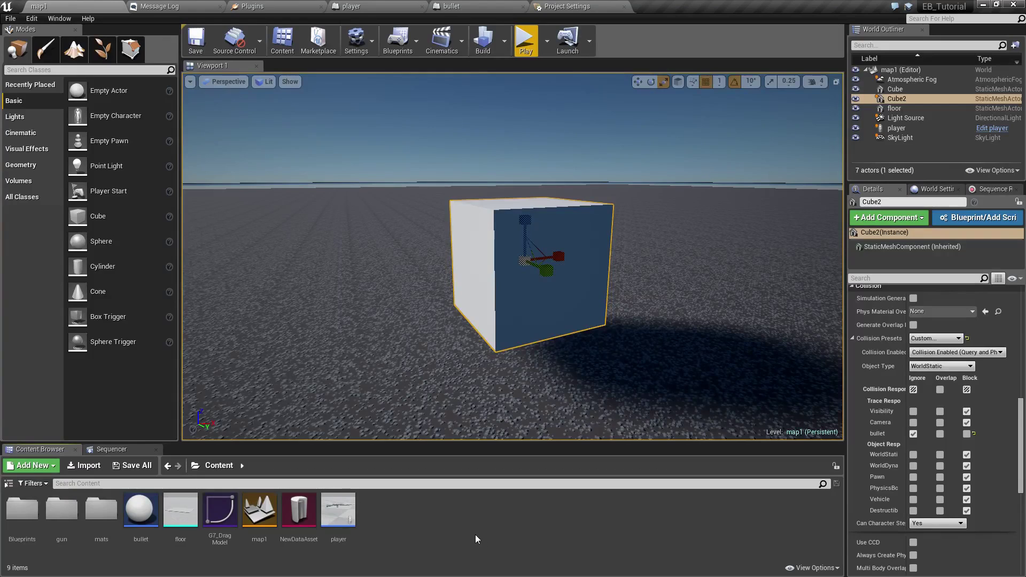
pyautogui.rightClick(474, 531)
pyautogui.moveTo(473, 531)
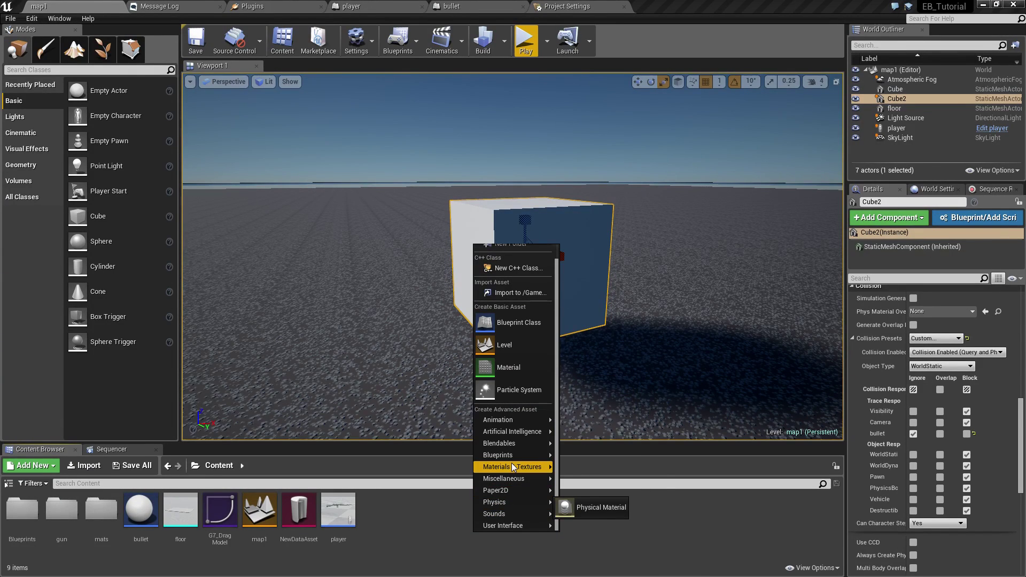
pyautogui.moveTo(502, 500)
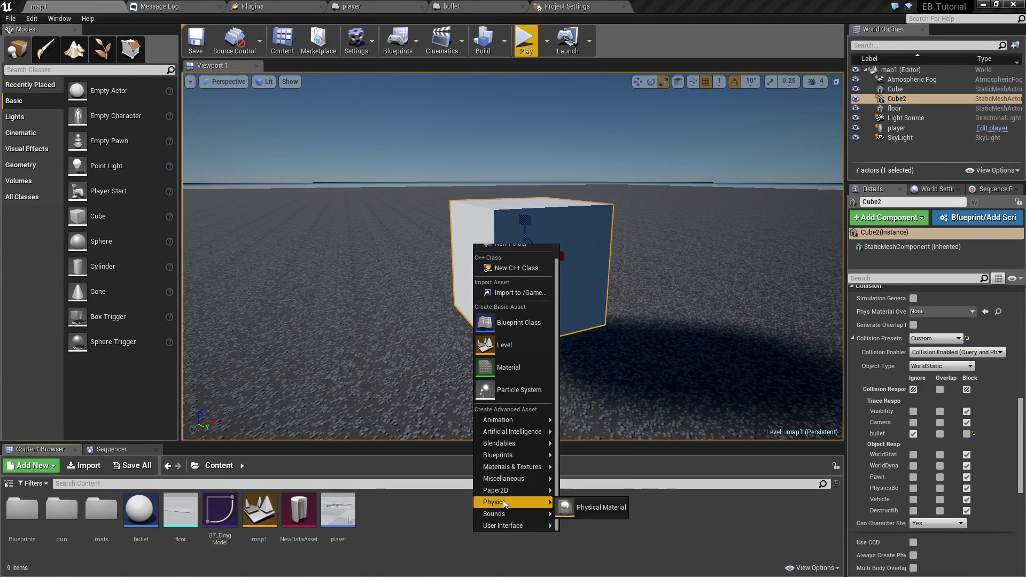
pyautogui.click(594, 510)
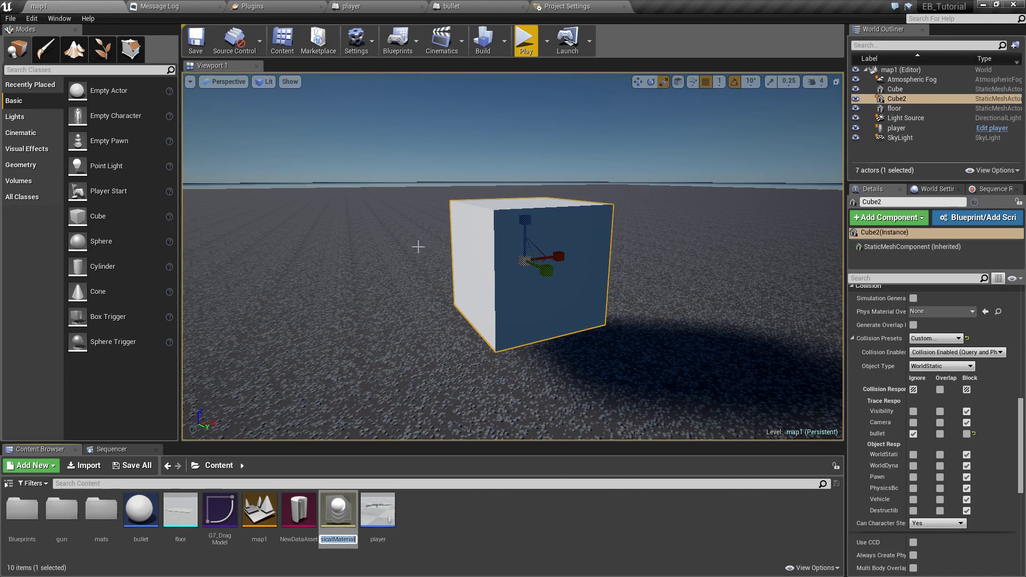
pyautogui.press('Return')
# Step: Rename the new physical material as armor
pyautogui.moveTo(571, 347); pyautogui.dragTo(750, 349, button='right')
pyautogui.press('s')
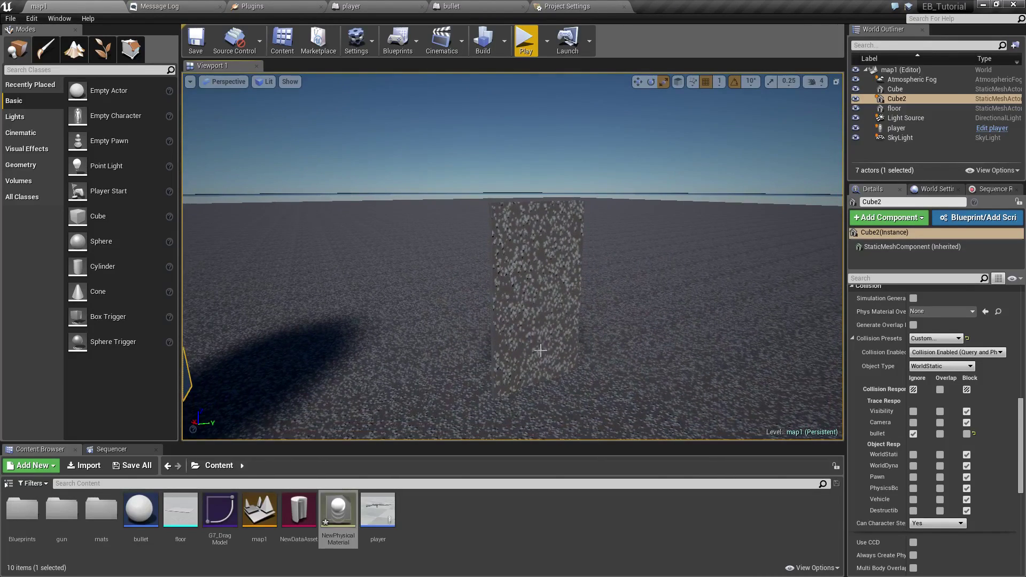
pyautogui.click(338, 526)
pyautogui.press('F2')
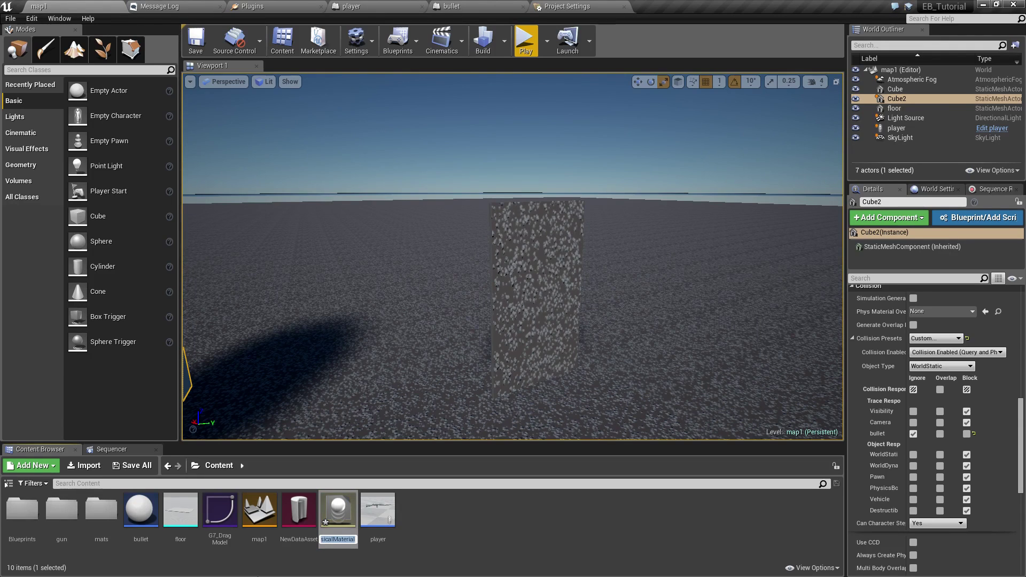
pyautogui.write('armor')
pyautogui.press('Return')
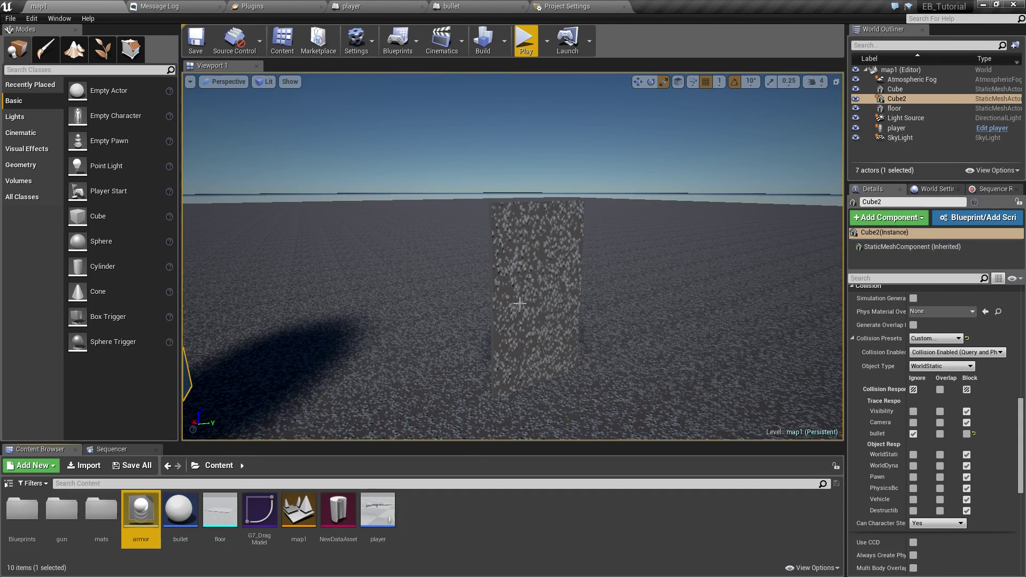
# Step: Set the Phys Material Override of the thin upright Cube in the level to armor
pyautogui.click(520, 303)
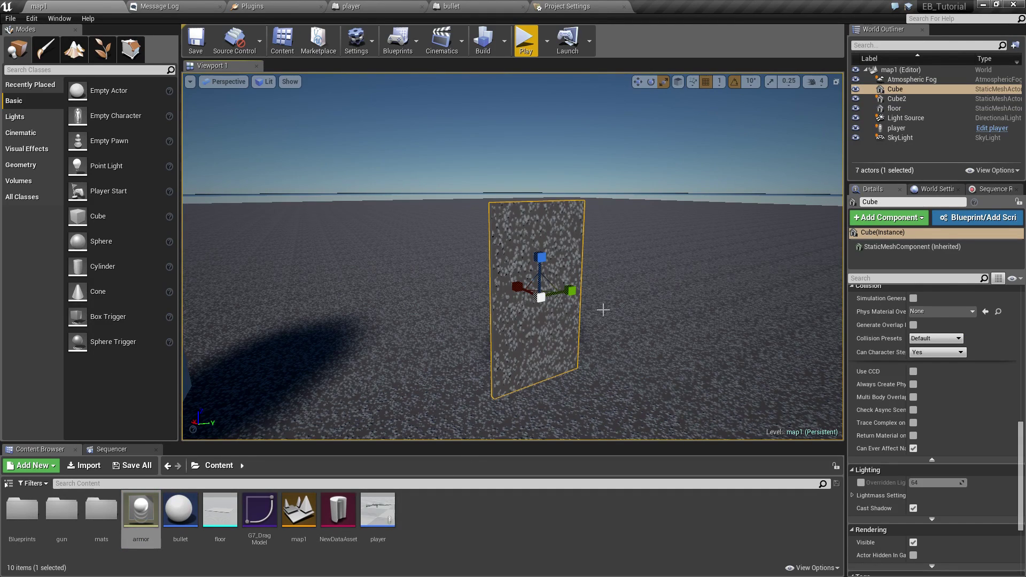
pyautogui.click(958, 316)
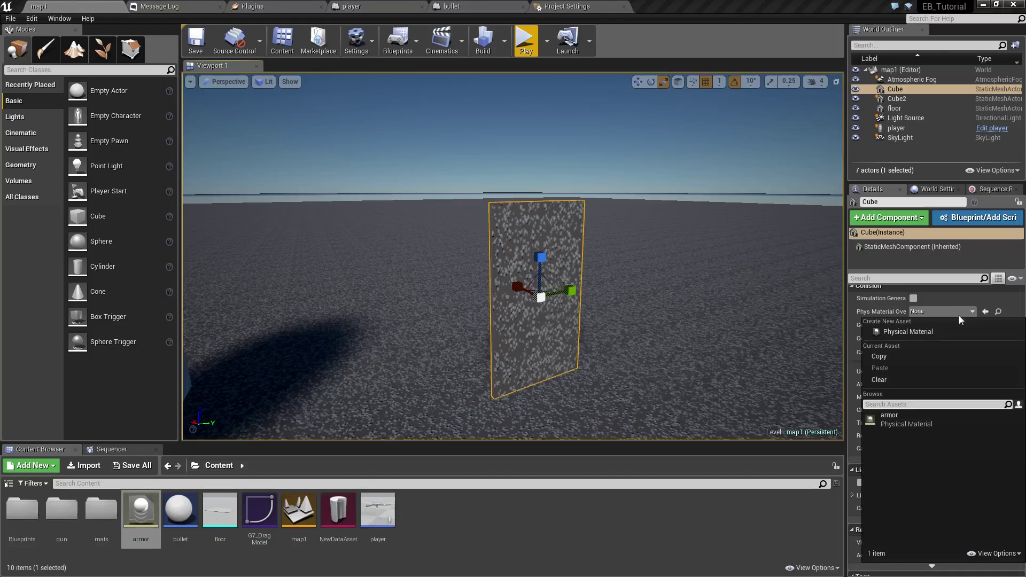
pyautogui.click(928, 420)
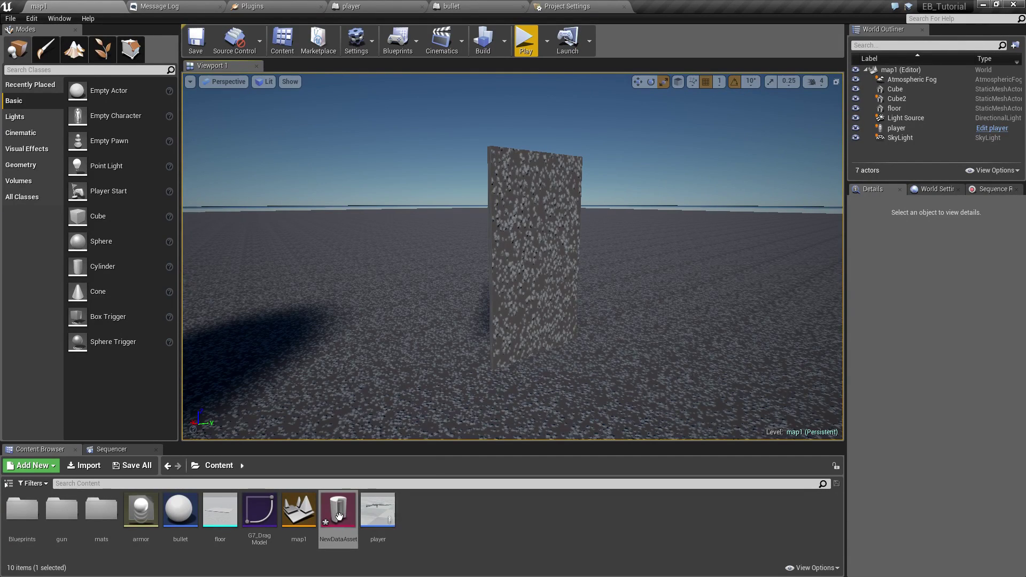
# Step: Open NewDataAsset, add one element to its Entry List, and set that entry's Physical Material to armor
pyautogui.click(339, 514)
pyautogui.doubleClick(339, 514)
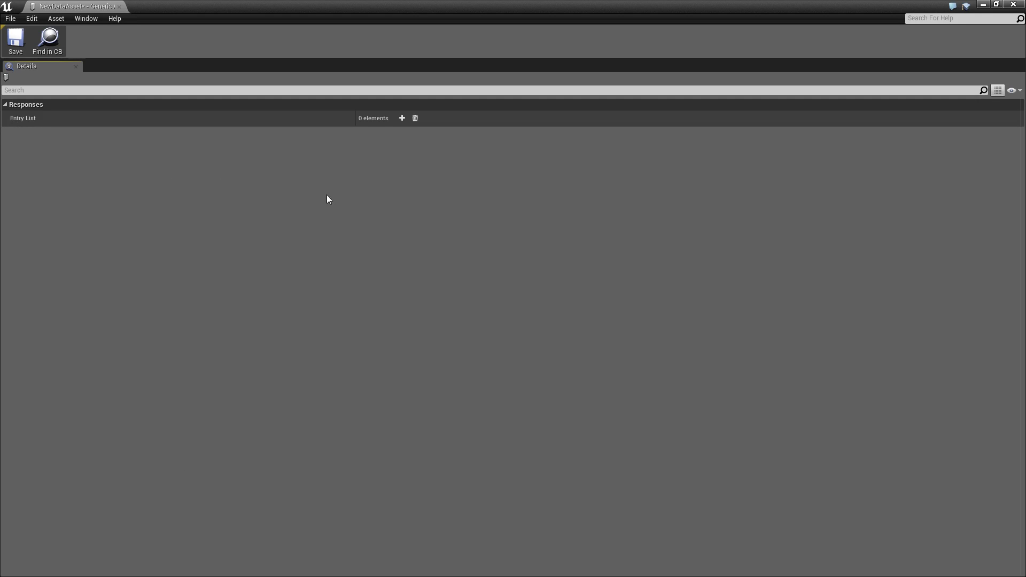
pyautogui.click(402, 118)
pyautogui.click(11, 132)
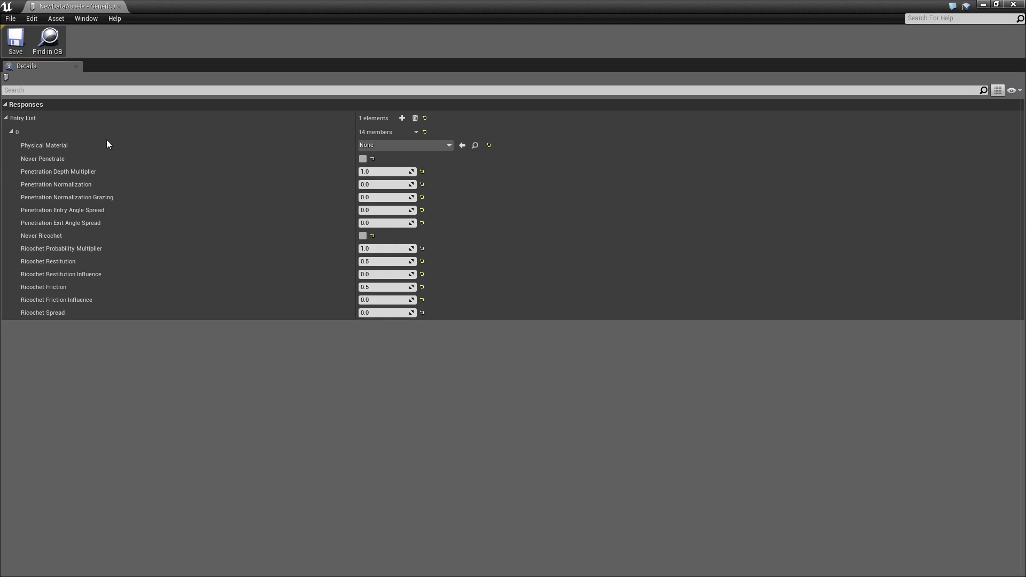
pyautogui.click(448, 146)
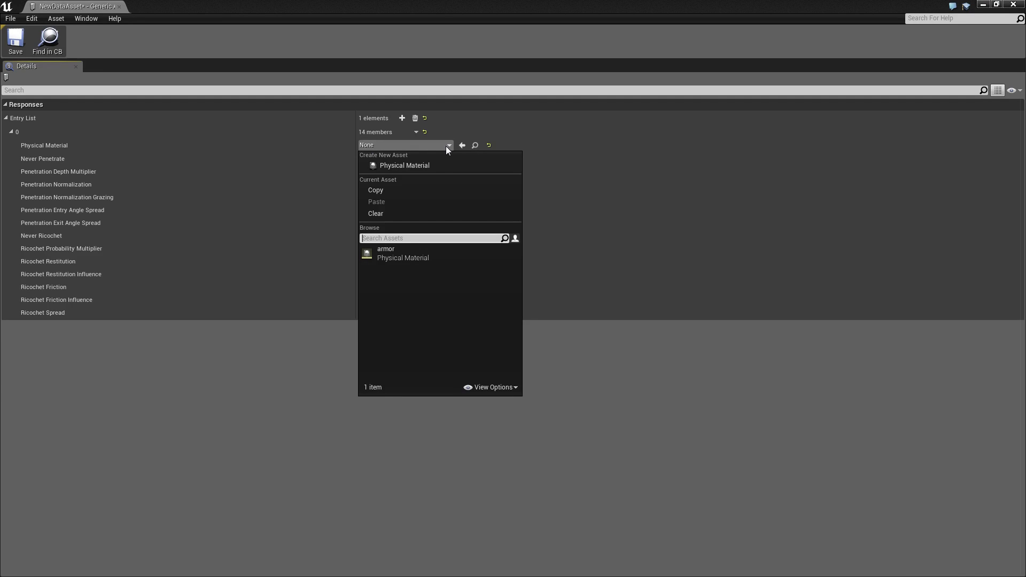
pyautogui.click(399, 257)
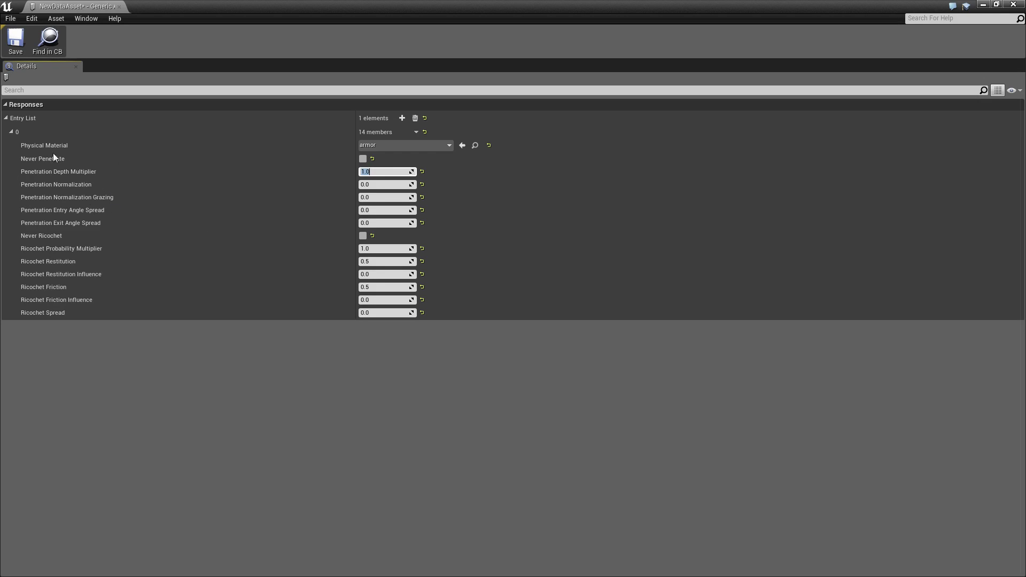
# Step: Set the armor entry's Penetration Depth Multiplier to 0.1, save the data asset, and close it
pyautogui.write('0.1')
pyautogui.hotkey('ctrl', 'a')
pyautogui.click(15, 40)
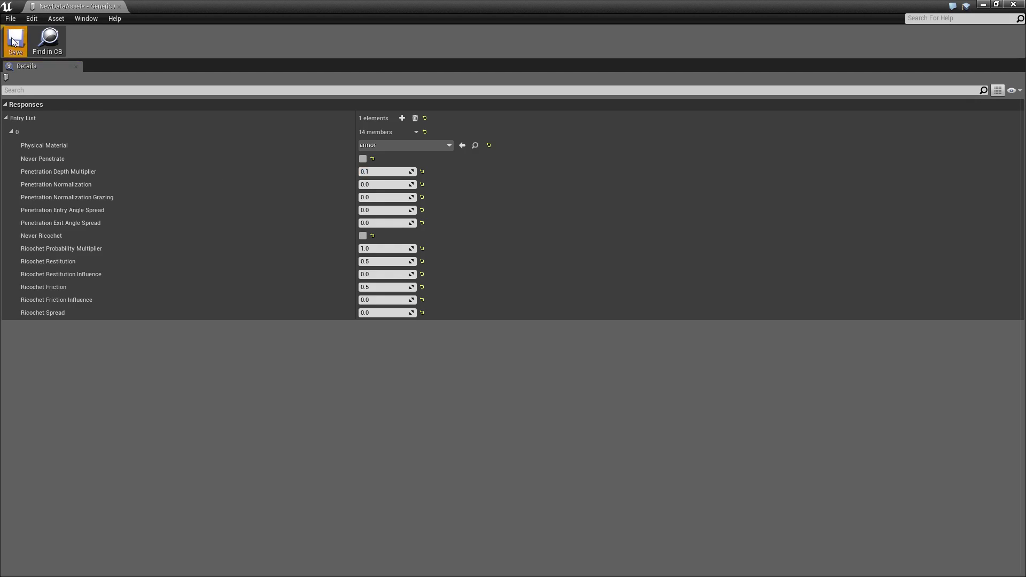
pyautogui.click(120, 6)
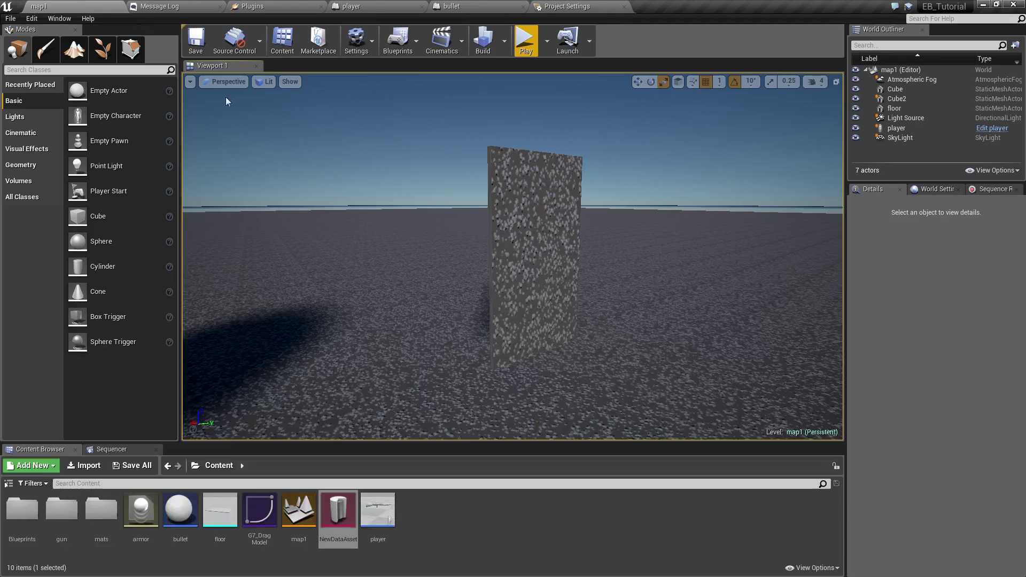
# Step: Open the bullet blueprint, set its Material Response to NewDataAsset, and compile it
pyautogui.doubleClick(191, 517)
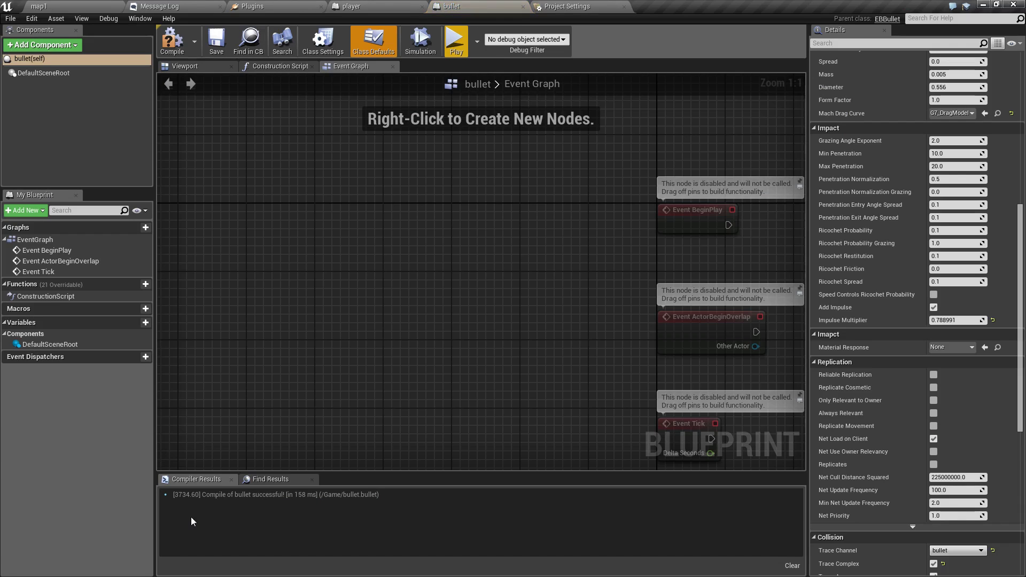
pyautogui.click(963, 350)
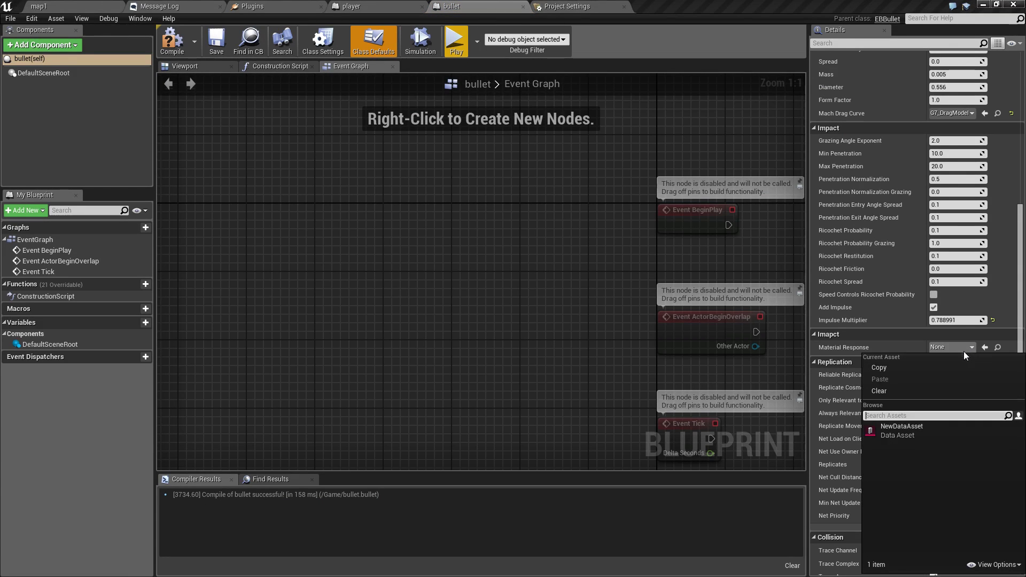
pyautogui.click(906, 434)
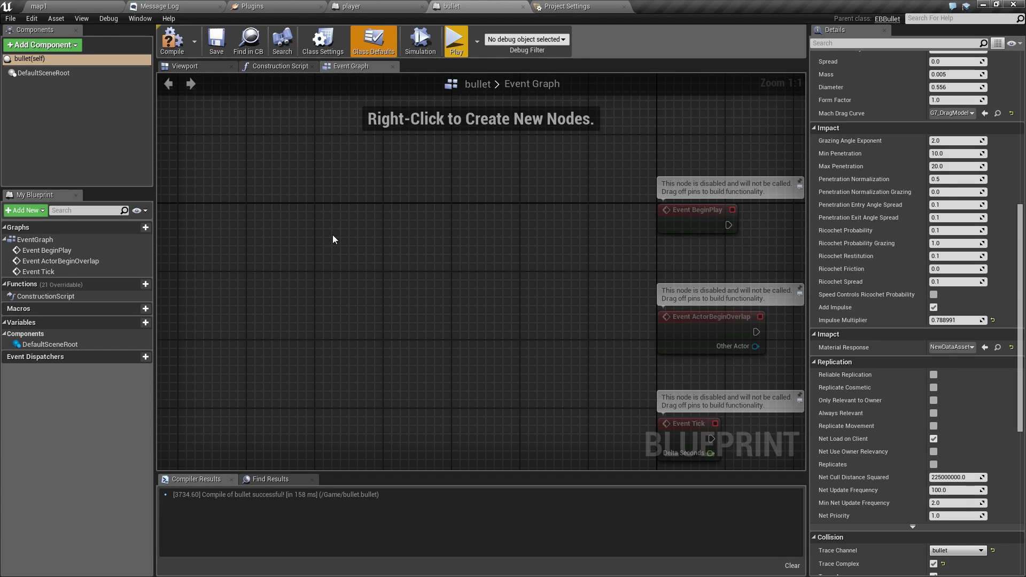
pyautogui.press('F7')
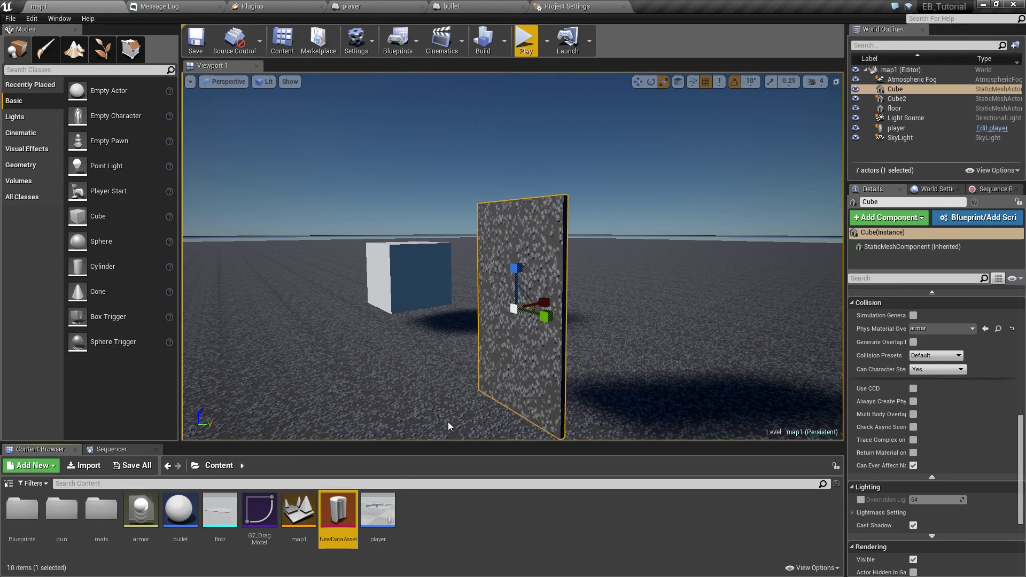
# Step: Play-test the armor material response by firing at the thin upright slab from several positions, and end the preview
pyautogui.click(526, 40)
pyautogui.press('w')
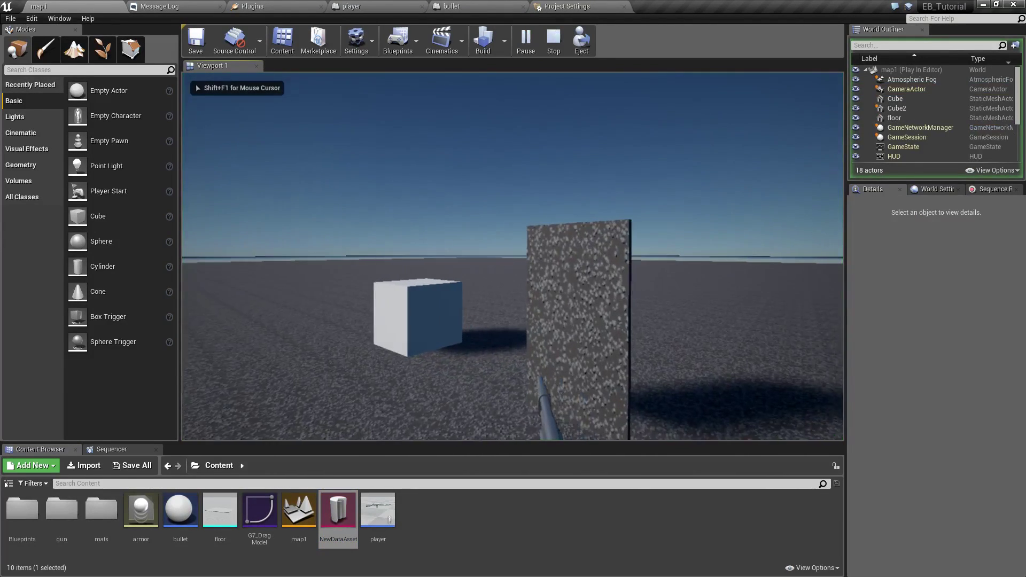
pyautogui.click(513, 256)
pyautogui.press('d')
pyautogui.click(513, 257)
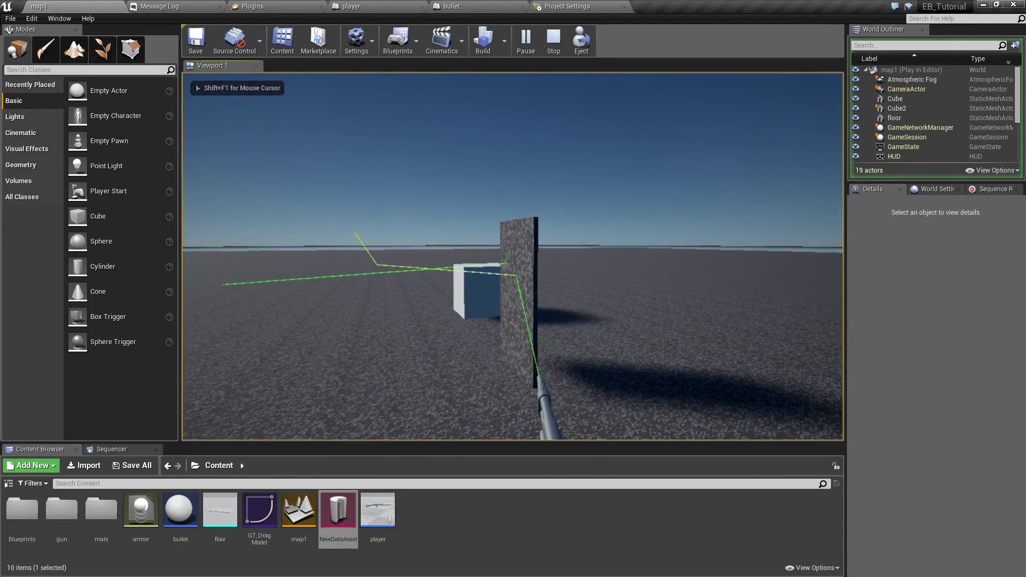
pyautogui.press('w')
pyautogui.press('d')
pyautogui.click(512, 256)
pyautogui.press('a')
pyautogui.press('w')
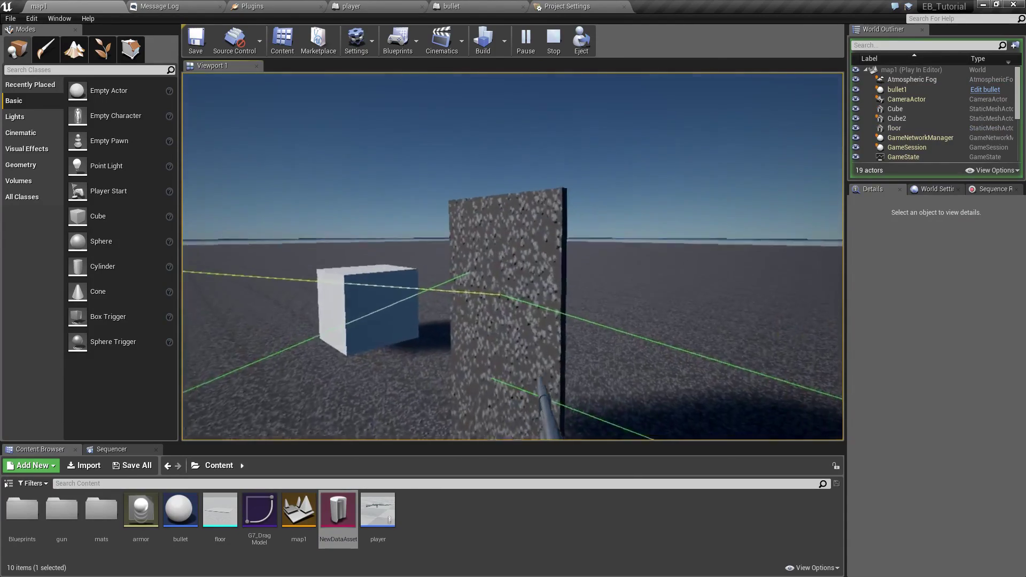
pyautogui.click(512, 257)
pyautogui.press('s')
pyautogui.press('d')
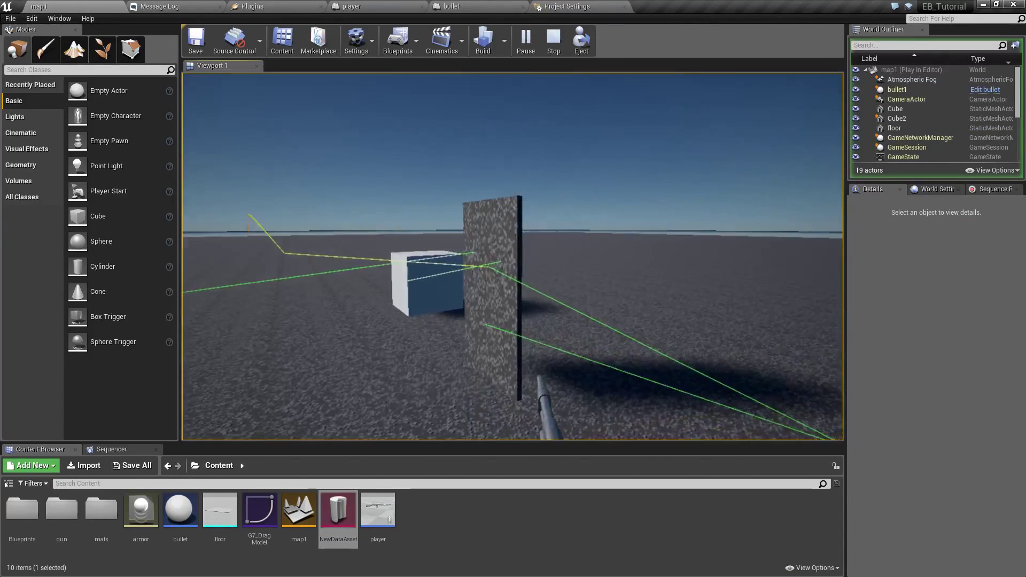
pyautogui.press('w')
pyautogui.press('w')
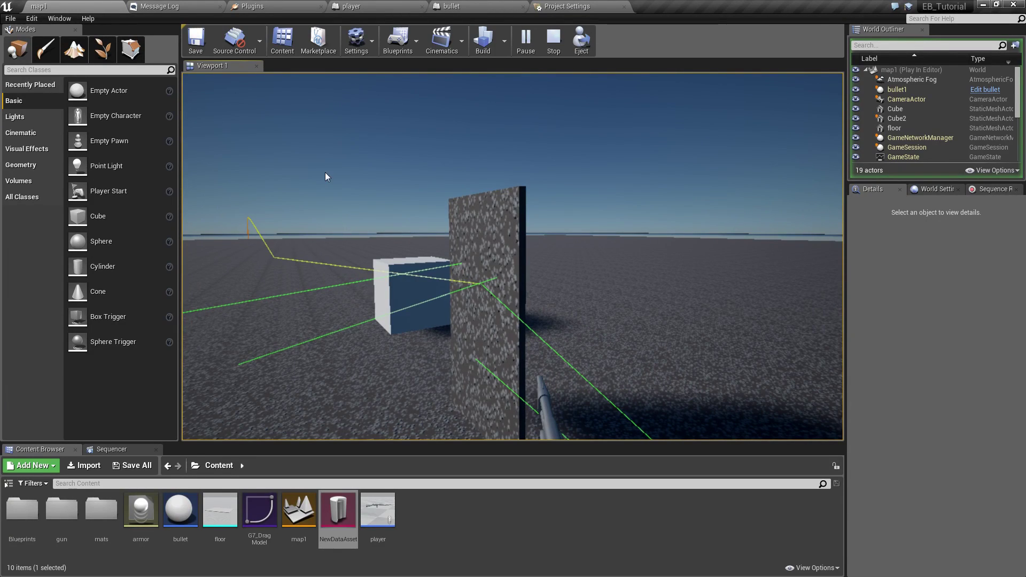
pyautogui.press('Escape')
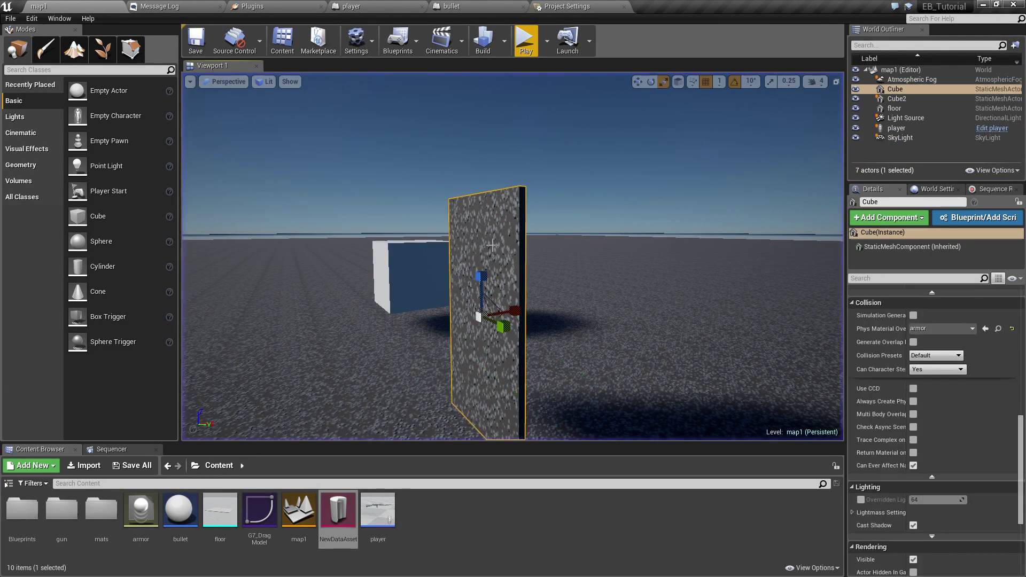
# Step: Clear the Phys Material Override on the thin upright slab and play-test firing at it, ending the preview when done
pyautogui.click(973, 329)
pyautogui.click(887, 140)
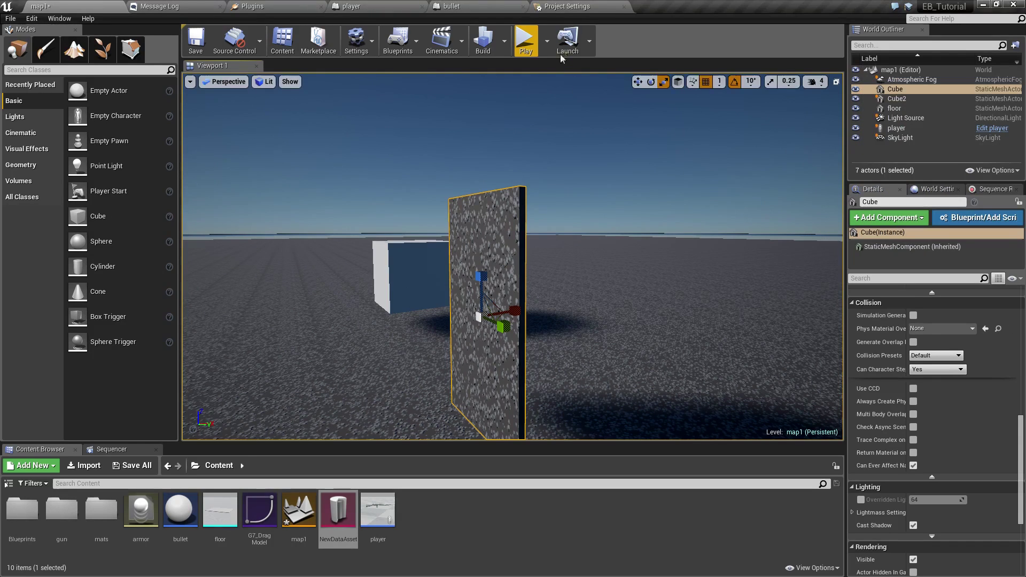
pyautogui.click(525, 40)
pyautogui.press('d')
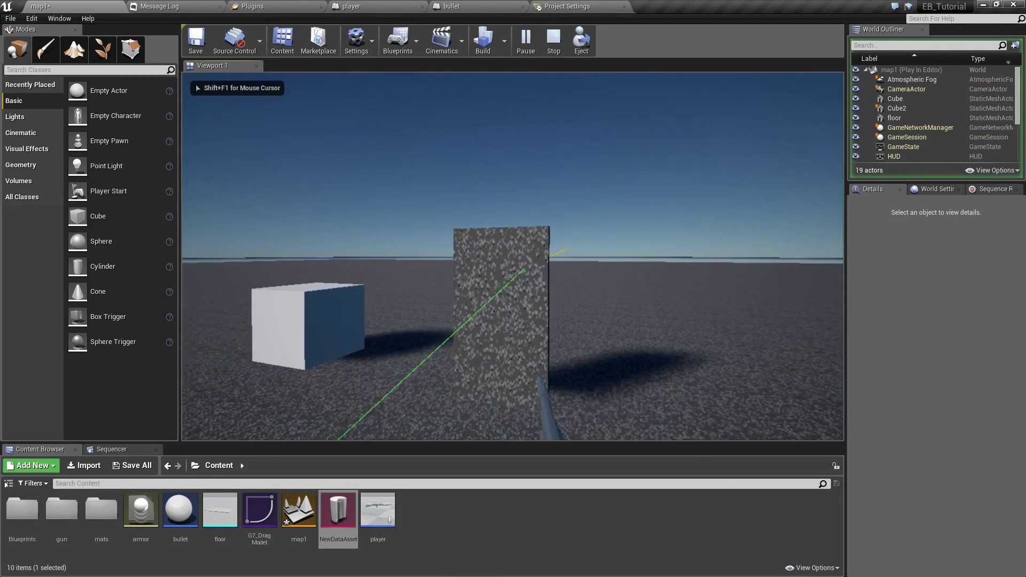
pyautogui.press('w')
pyautogui.click(513, 256)
pyautogui.press('Escape')
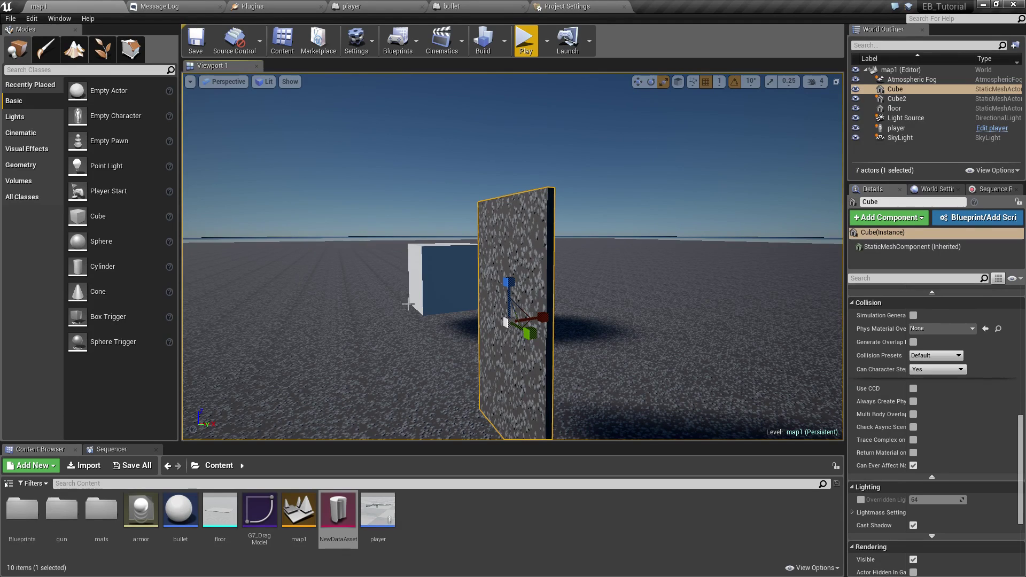
# Step: Enable Trace Complex in the bullet blueprint's Collision settings
pyautogui.click(477, 8)
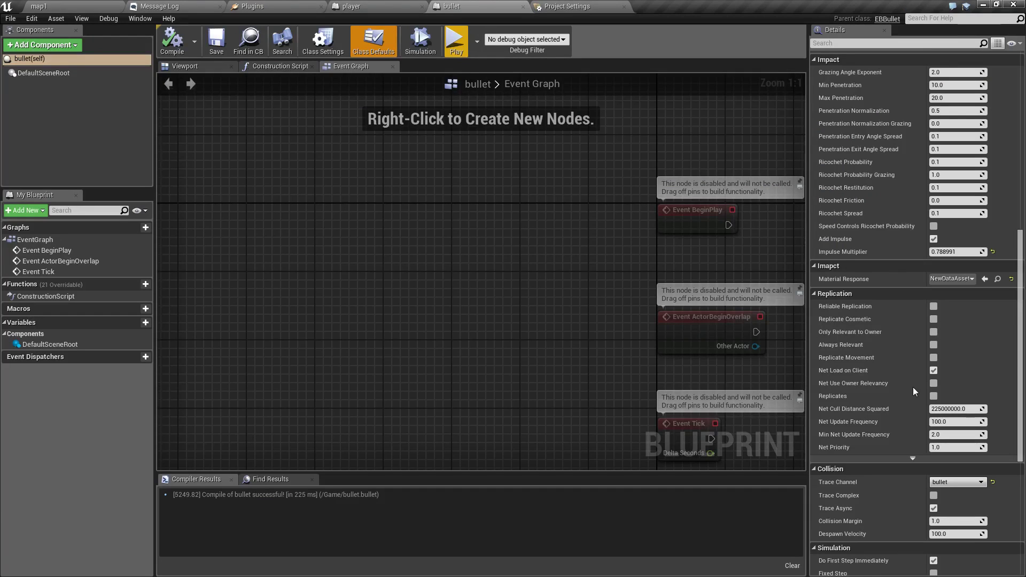
pyautogui.scroll(-2, 911, 383)
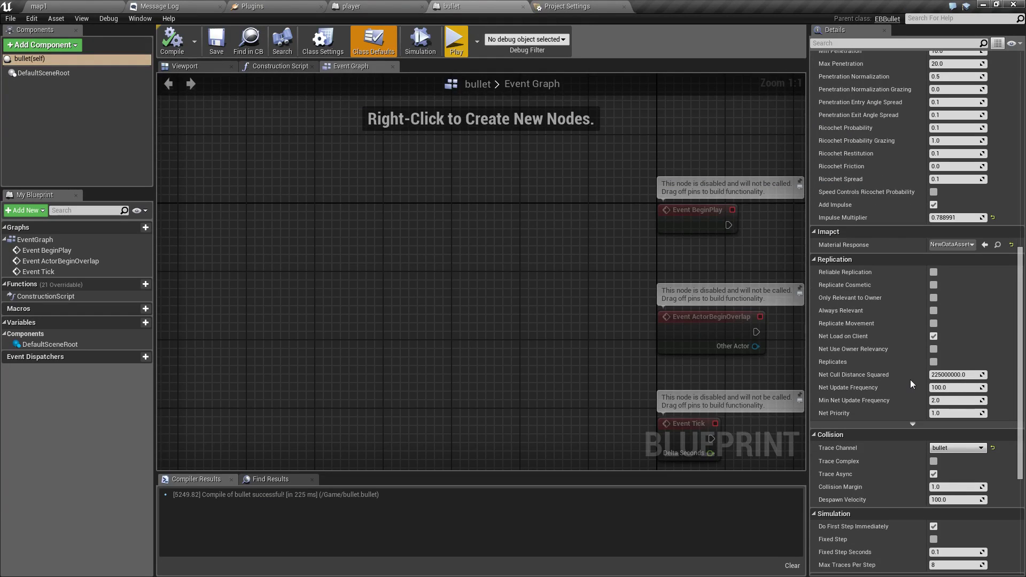
pyautogui.click(932, 461)
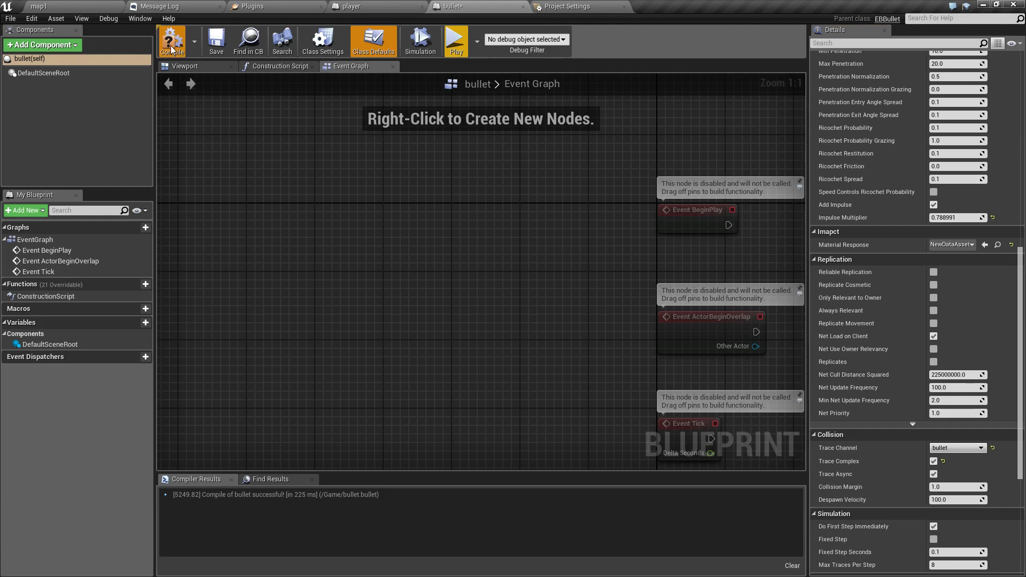
# Step: Open the floor material in the mats folder, set its Phys Material to armor, save the material, and close it
pyautogui.click(67, 7)
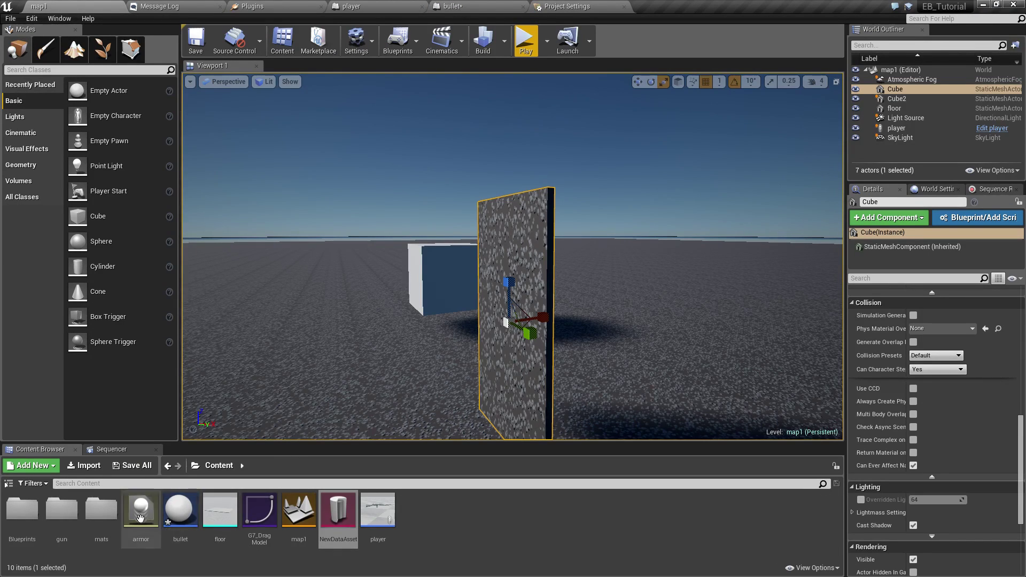
pyautogui.doubleClick(114, 510)
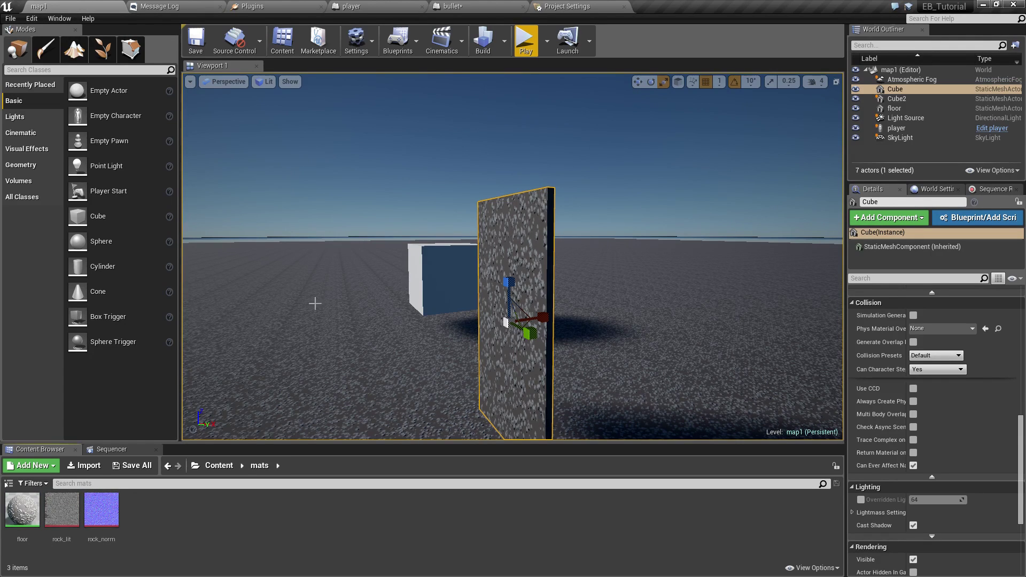
pyautogui.doubleClick(28, 514)
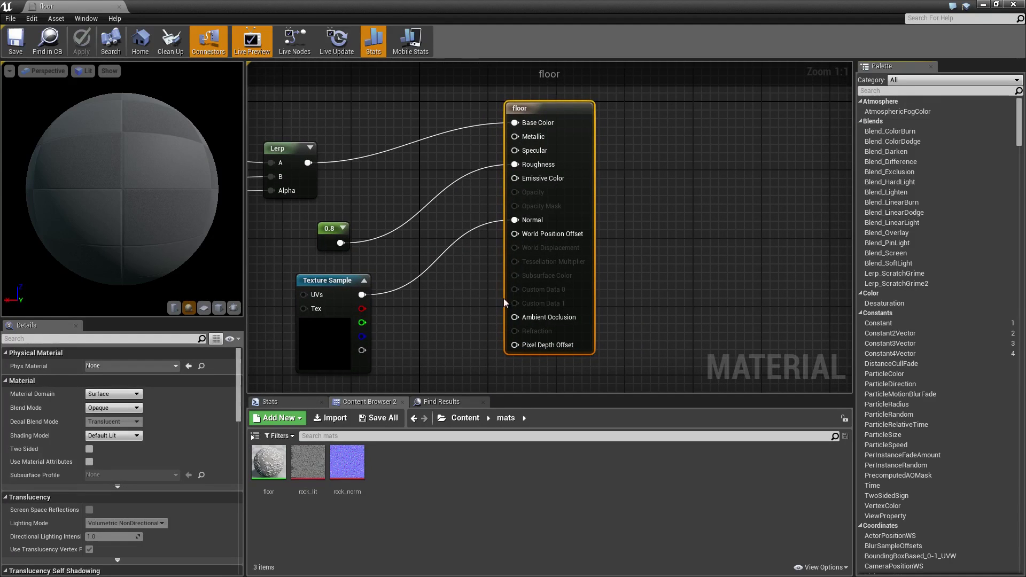
pyautogui.click(103, 369)
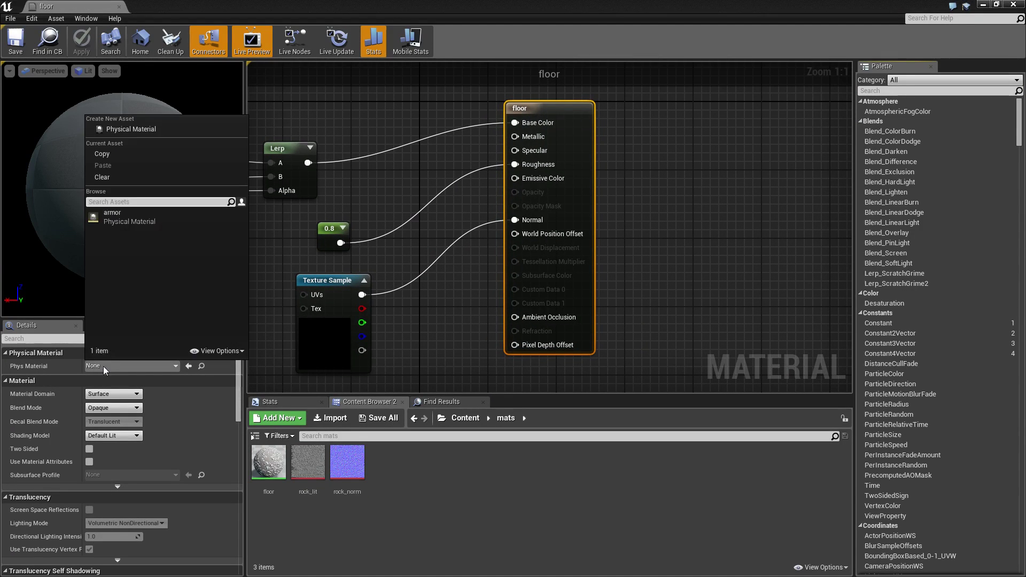
pyautogui.click(117, 220)
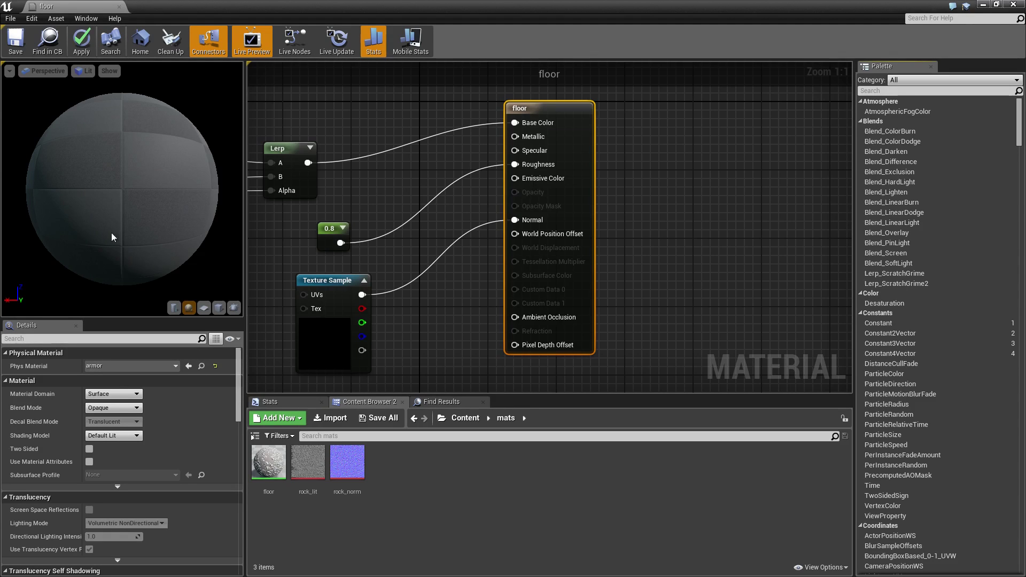
pyautogui.click(16, 44)
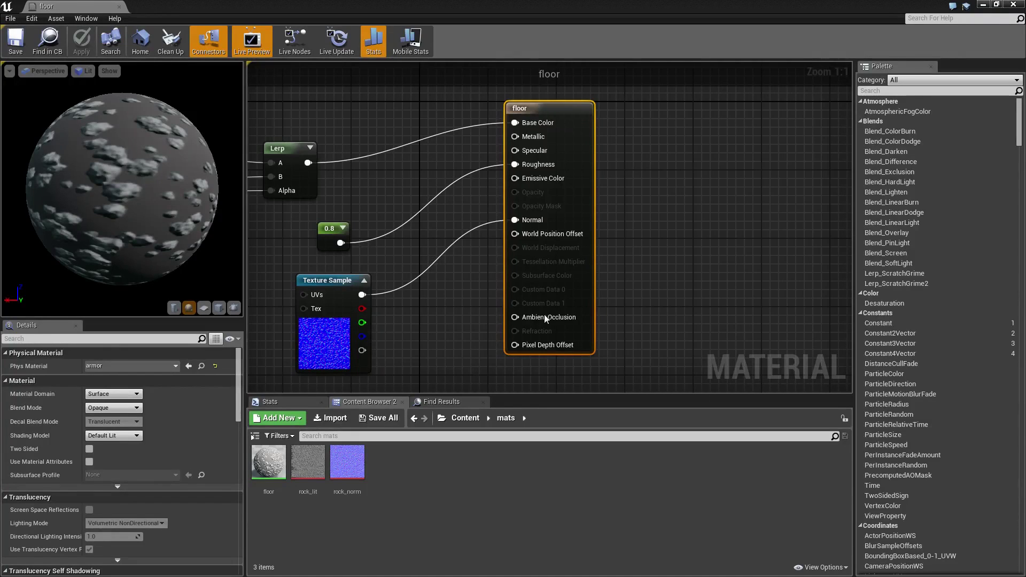
pyautogui.click(119, 6)
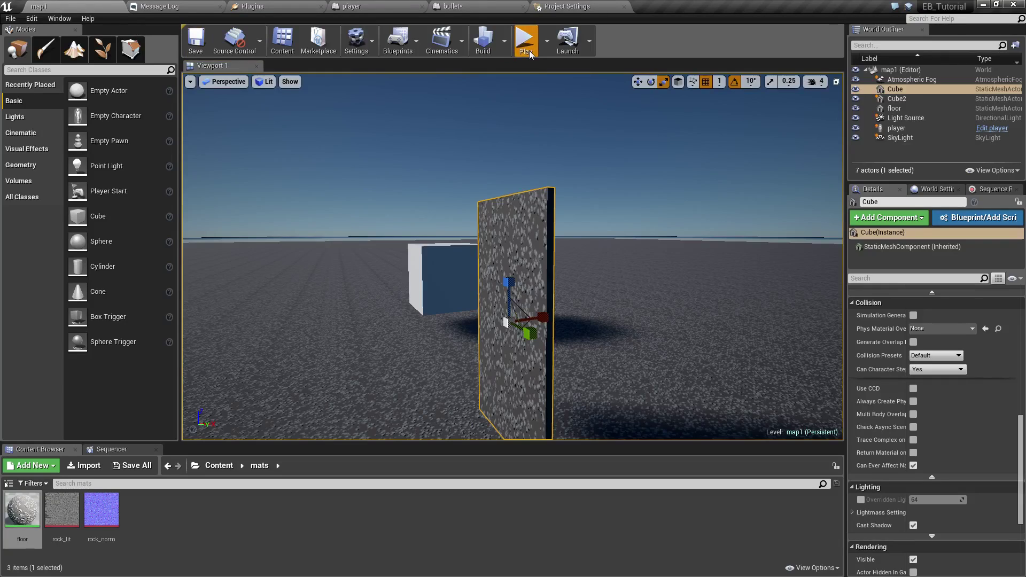
# Step: Play-test the floor material's armor response by firing at the slab from several angles, and end the preview
pyautogui.click(529, 53)
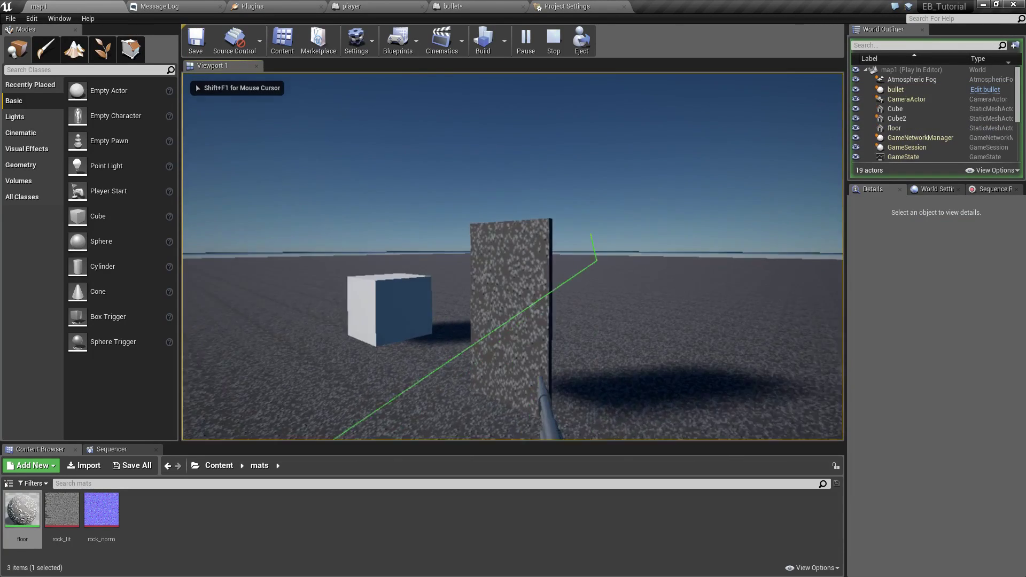
pyautogui.click(513, 257)
pyautogui.press('d')
pyautogui.press('a')
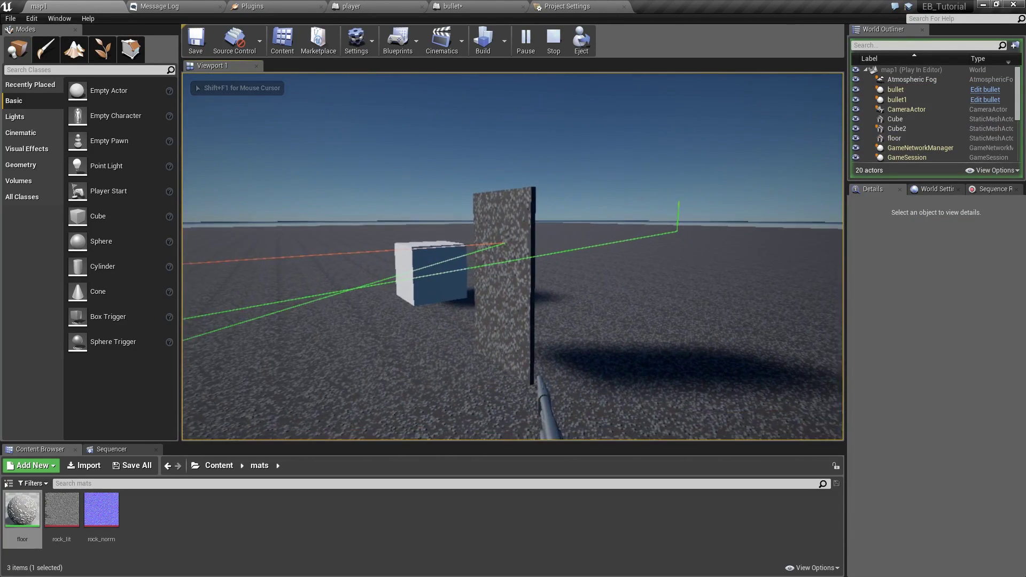
pyautogui.click(513, 256)
pyautogui.press('w')
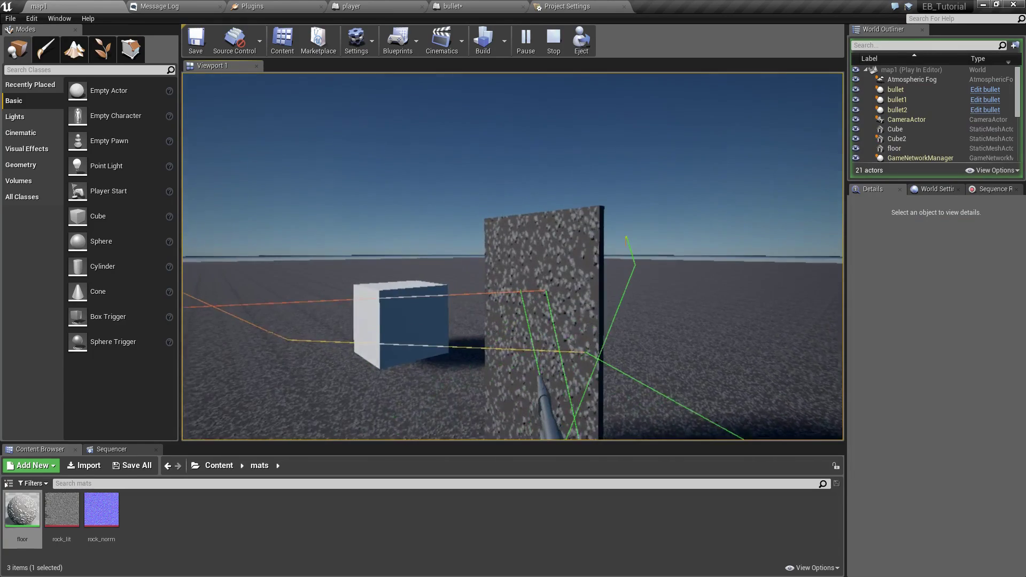
pyautogui.press('s')
pyautogui.press('d')
pyautogui.press('Escape')
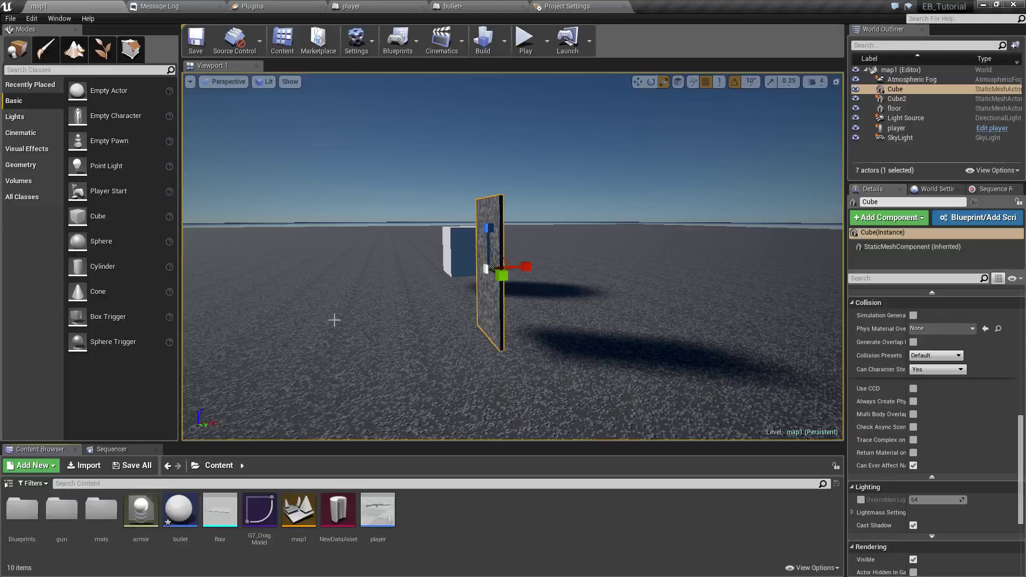